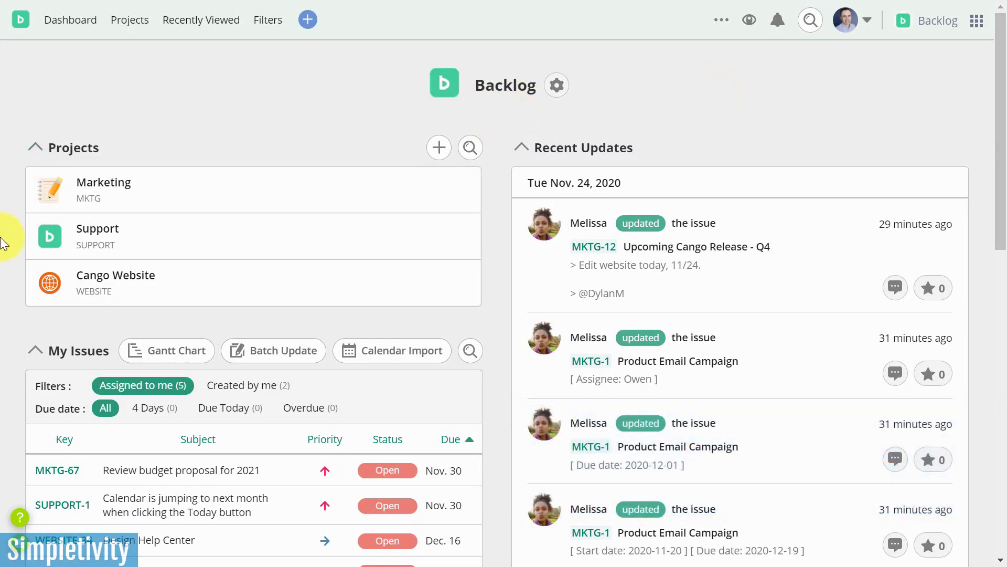
From the Projects list, open Marketing's Issues, showing MKTG-58 Campaign Brief and MKTG-67.
scroll(2, 242, "down", 7)
scroll(3, 246, "up", 7)
mouse_move(113, 166)
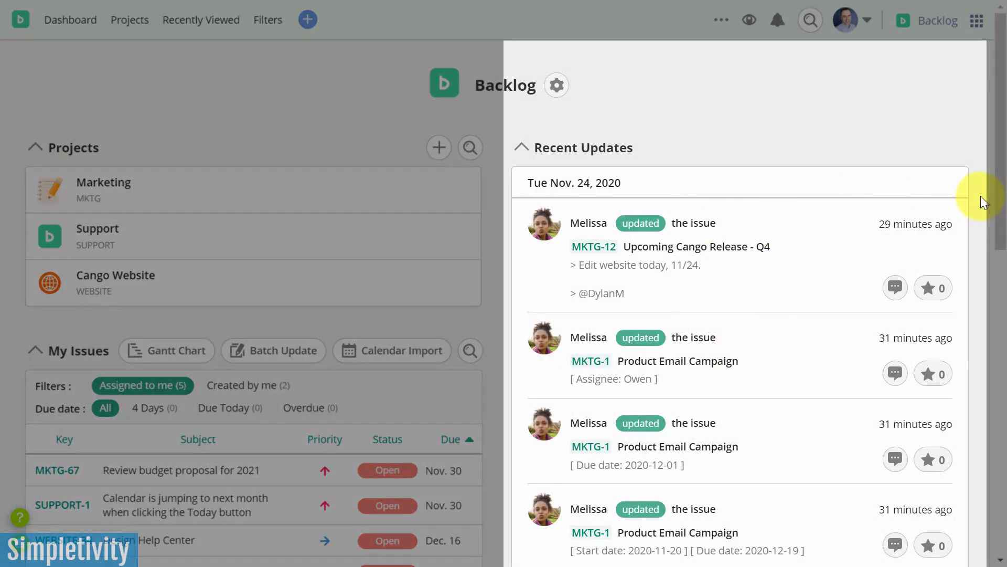
scroll(982, 199, "down", 3)
scroll(982, 196, "down", 1)
scroll(332, 194, "up", 5)
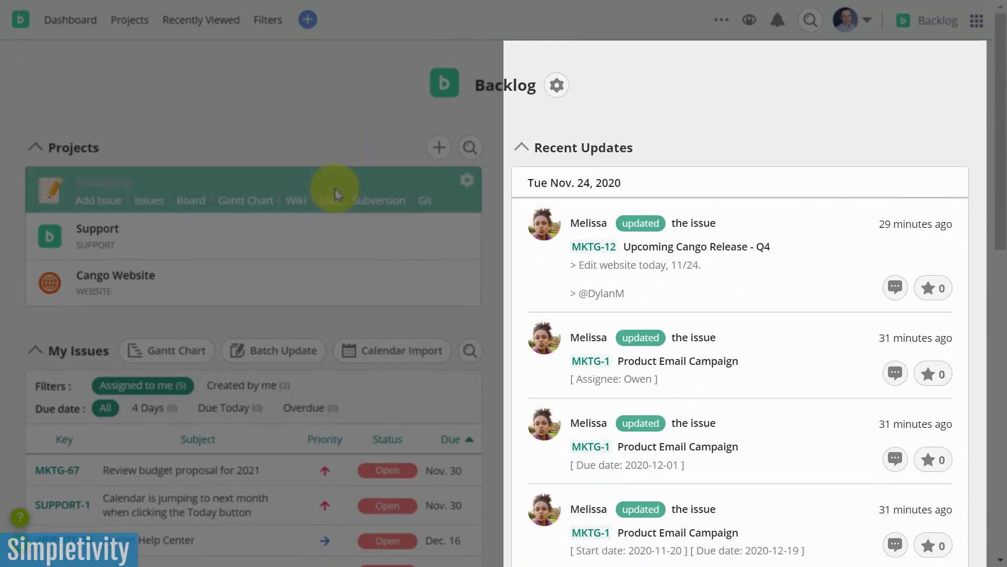
scroll(978, 226, "down", 5)
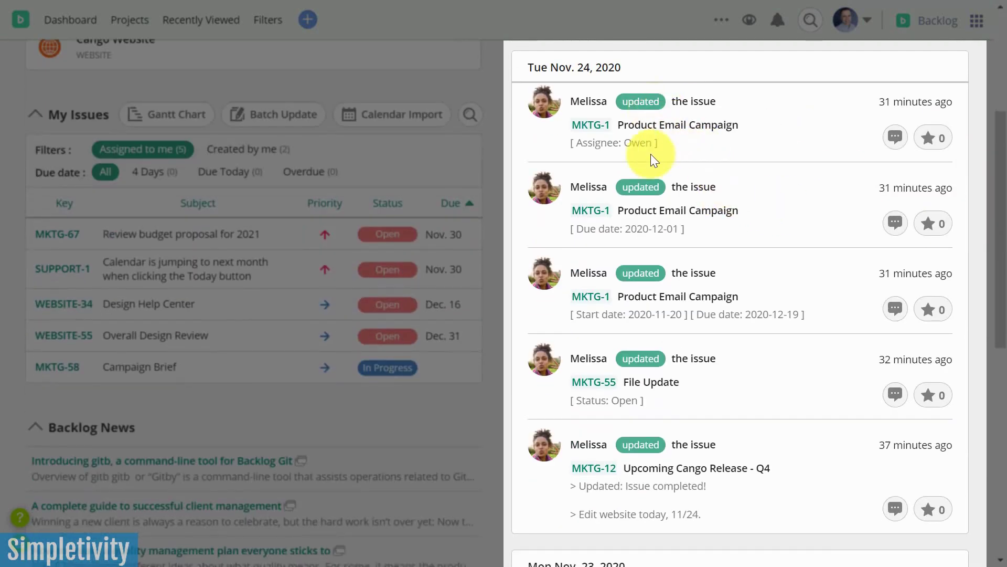
scroll(702, 231, "up", 5)
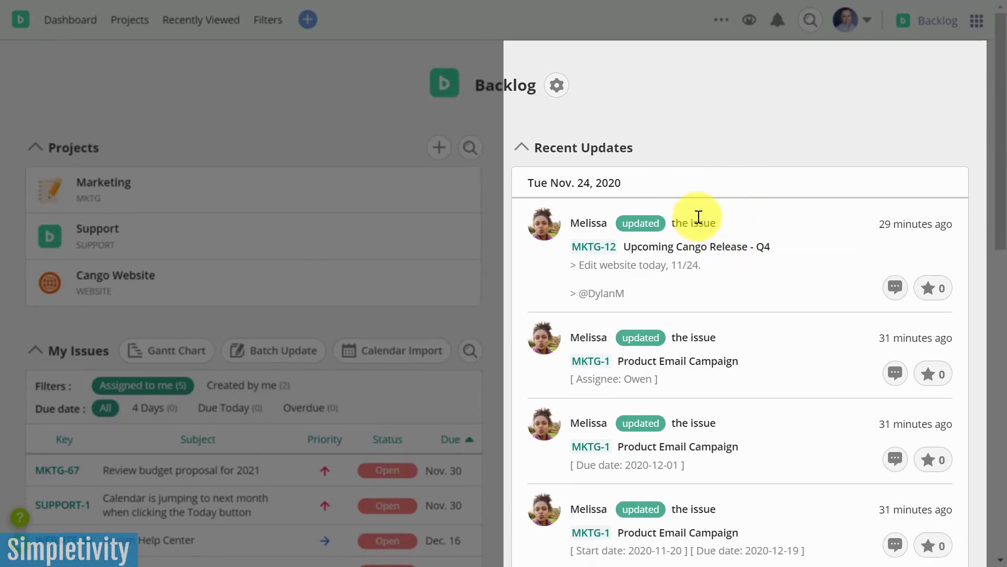
scroll(726, 265, "down", 3)
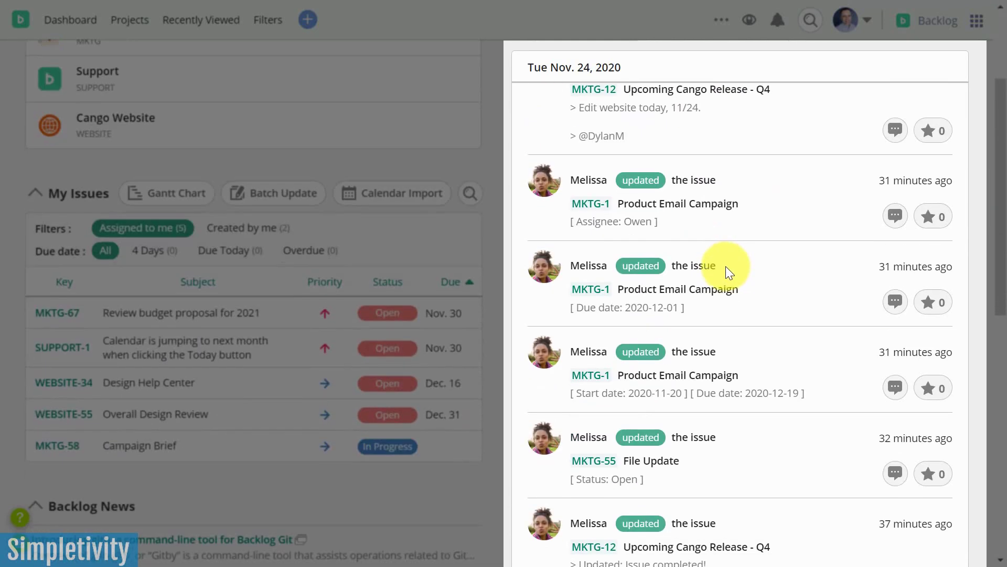
mouse_move(595, 378)
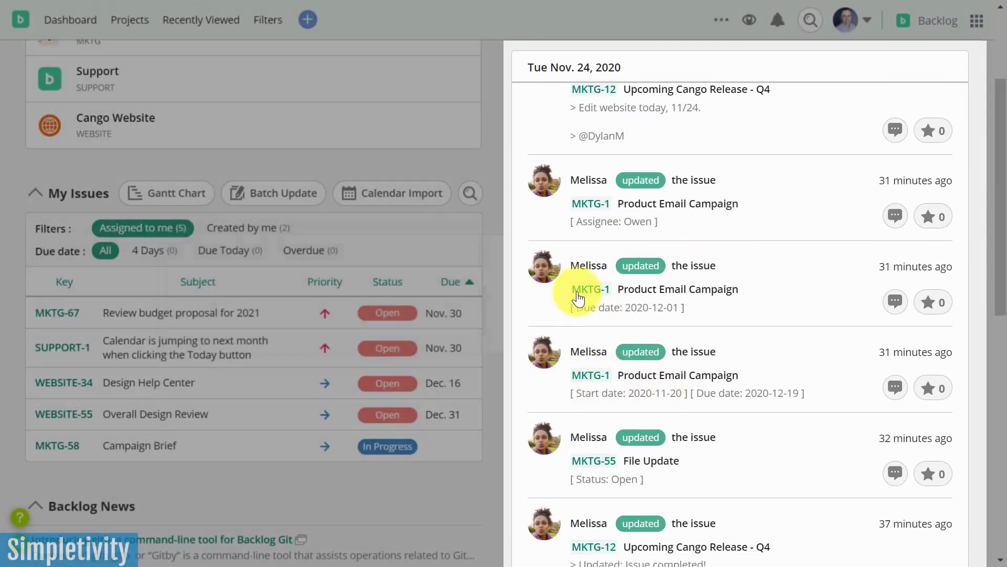
mouse_move(589, 293)
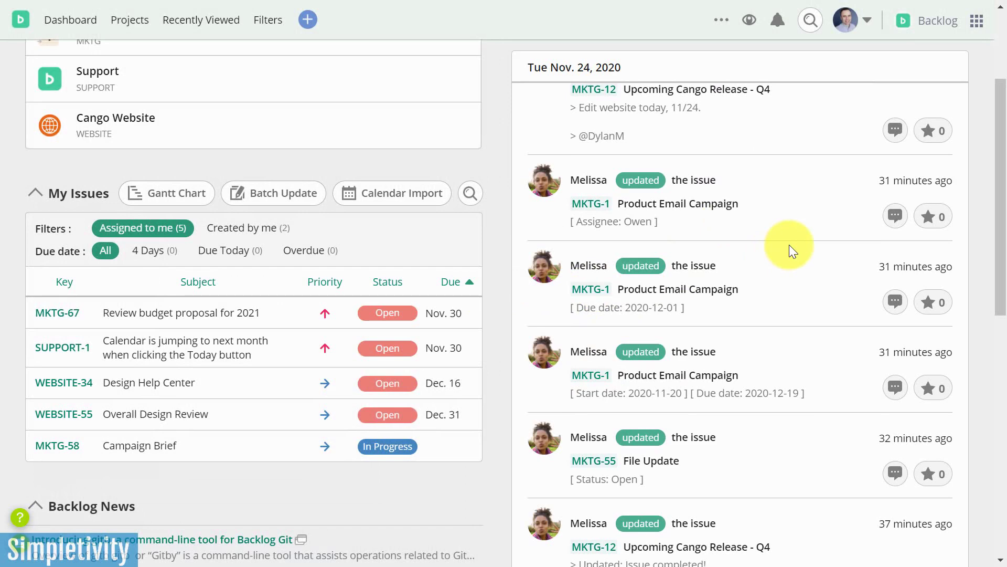
scroll(31, 210, "down", 2)
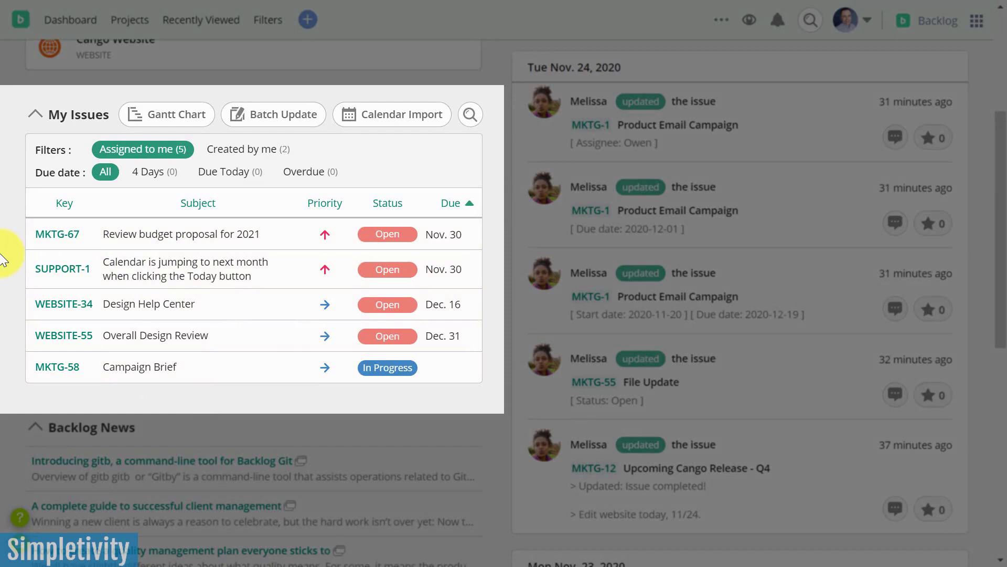
scroll(4, 267, "up", 5)
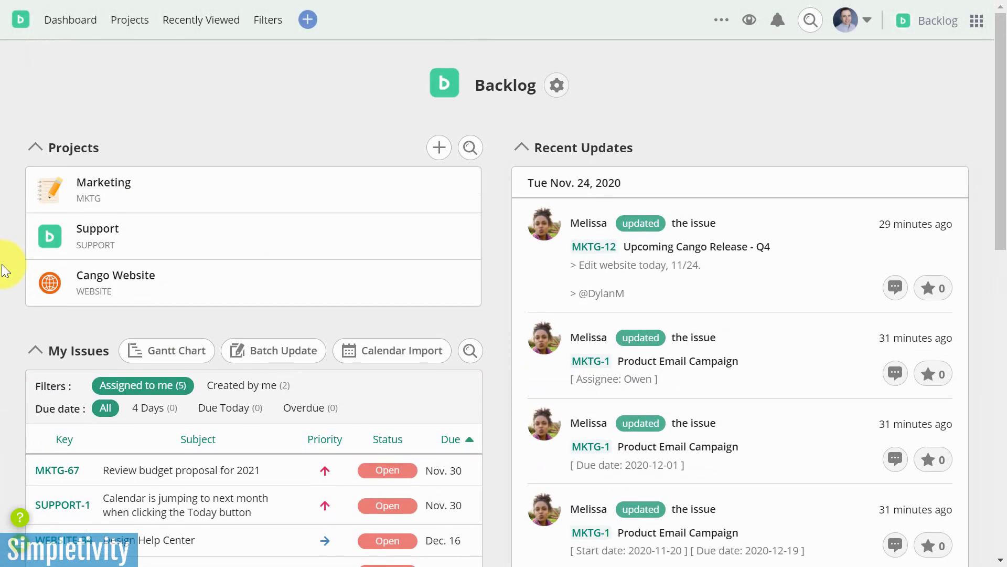
scroll(4, 267, "down", 3)
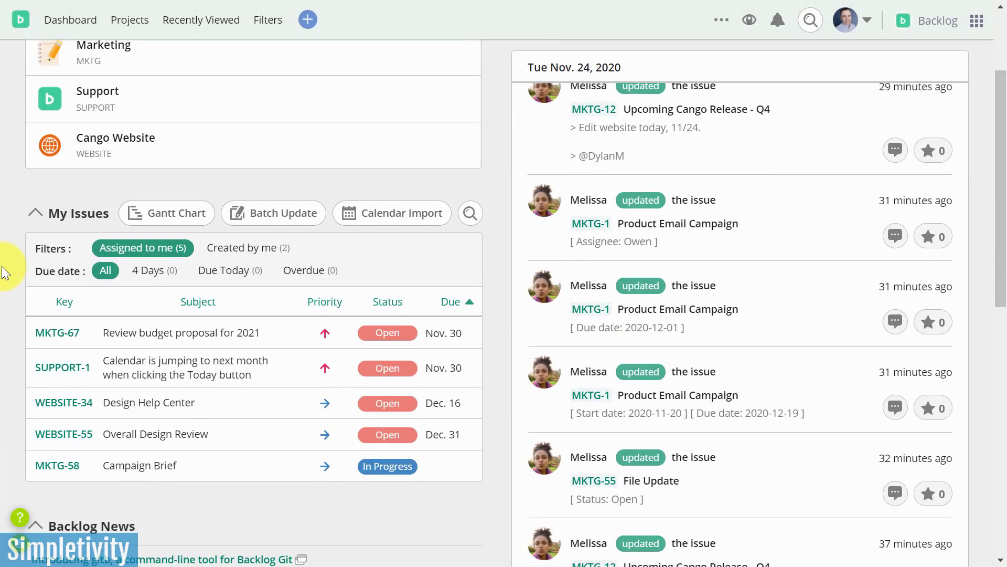
scroll(4, 267, "up", 3)
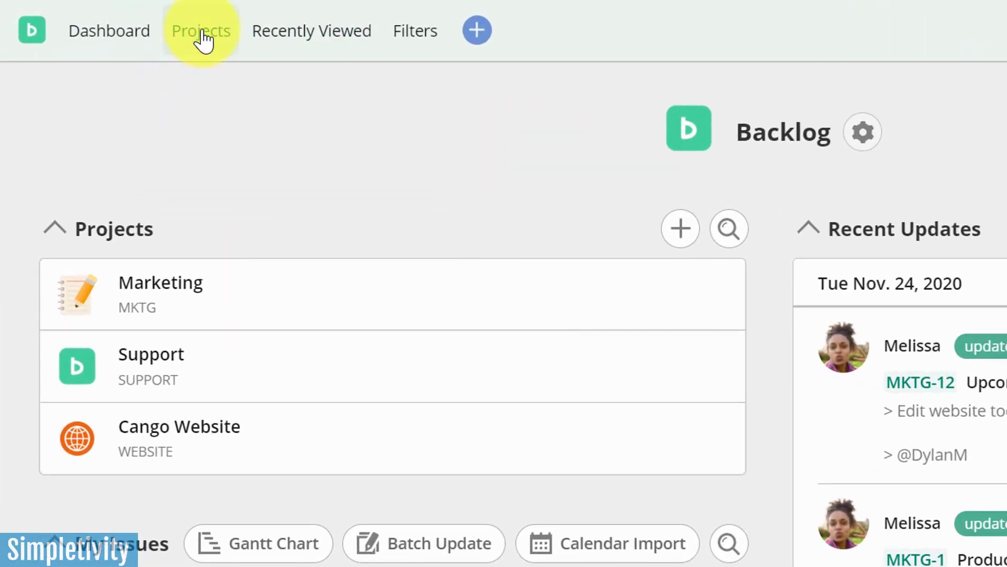
left_click(203, 39)
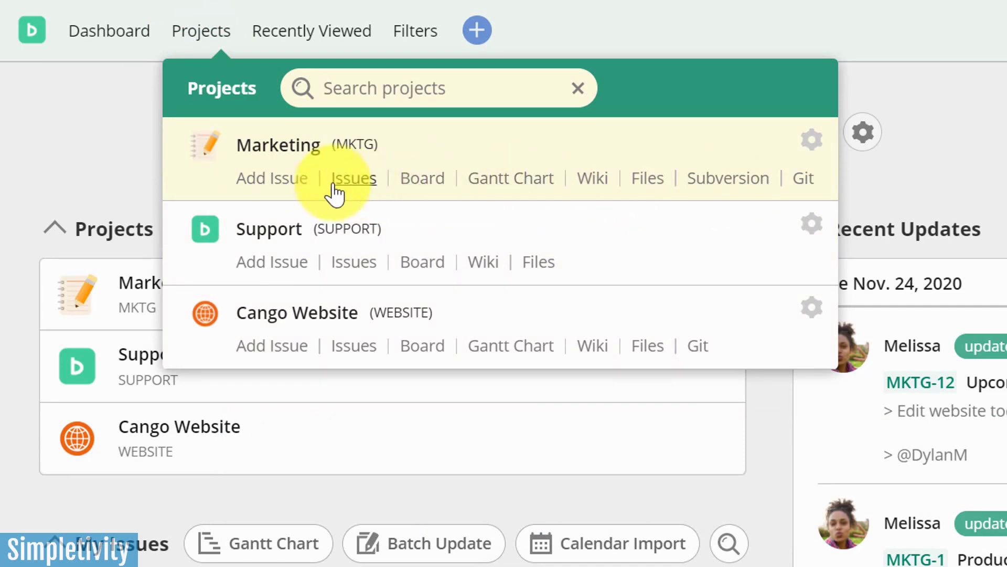
left_click(366, 192)
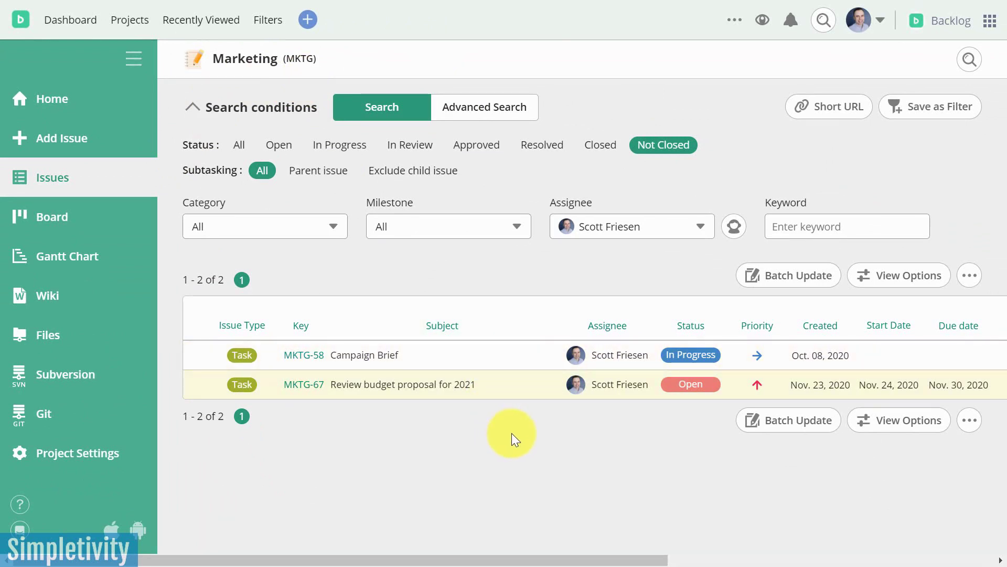
Set the Assignee filter to All, listing 26 not-closed Marketing issues.
left_click(703, 226)
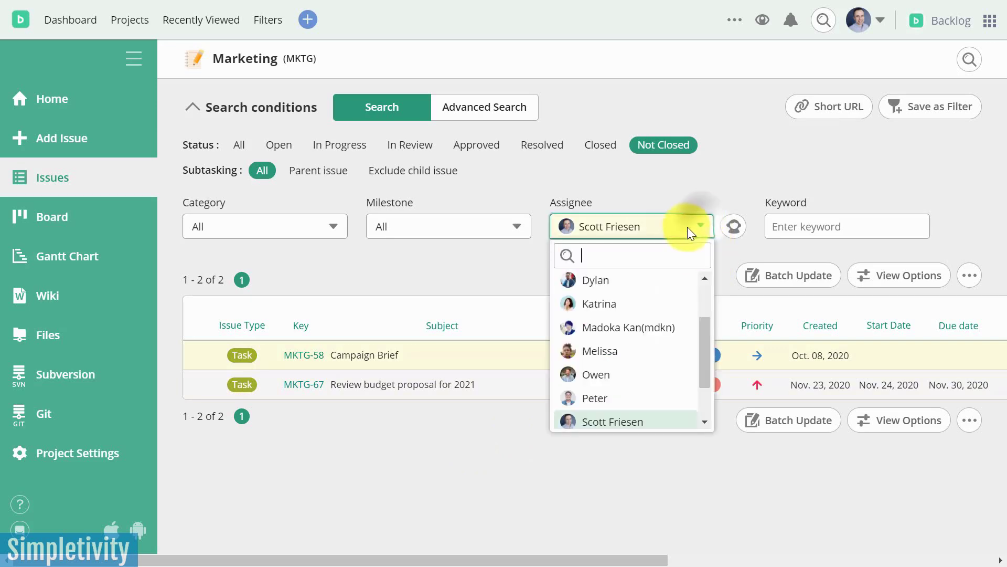
scroll(652, 341, "up", 3)
left_click(619, 285)
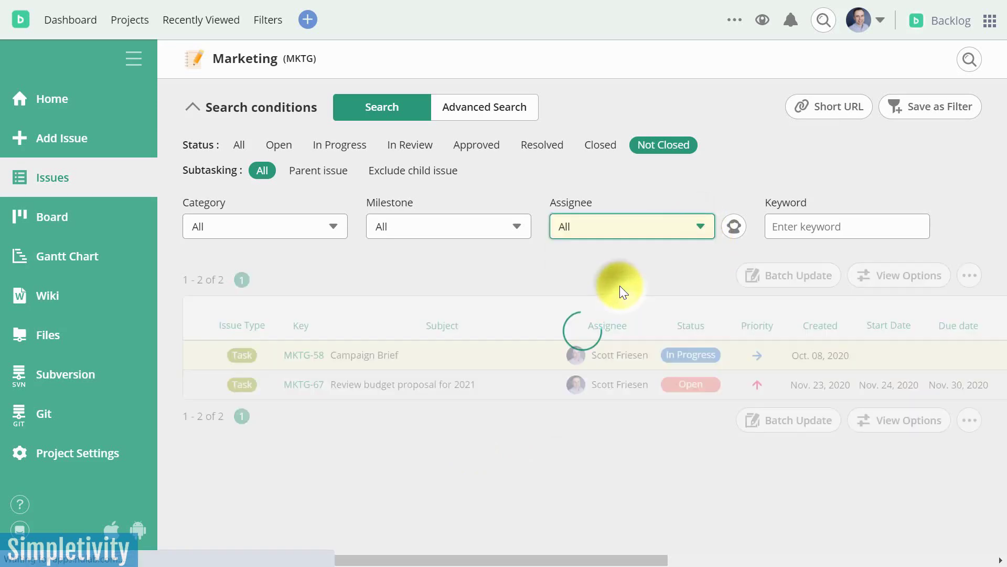
scroll(361, 369, "down", 5)
scroll(367, 367, "down", 5)
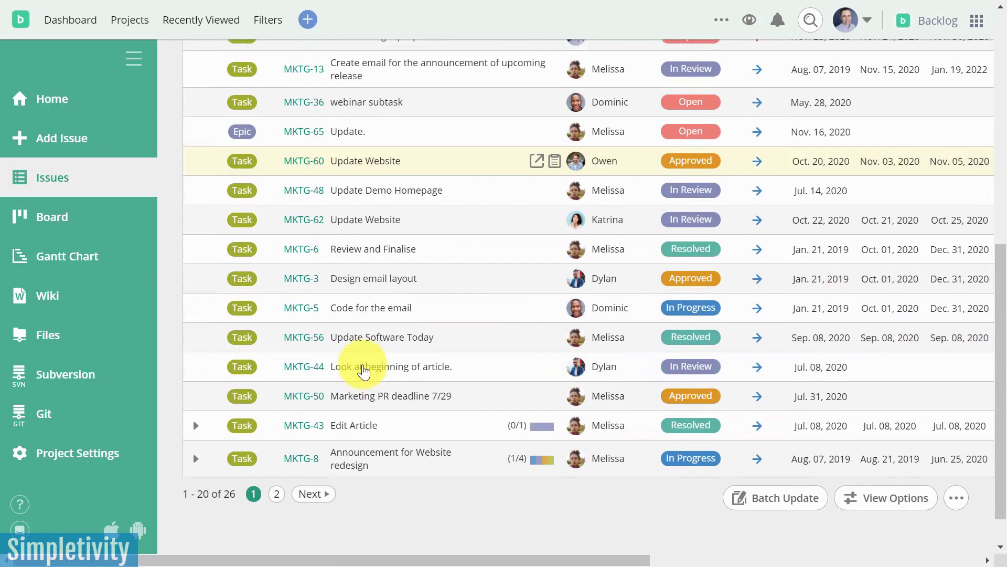
scroll(367, 382, "up", 8)
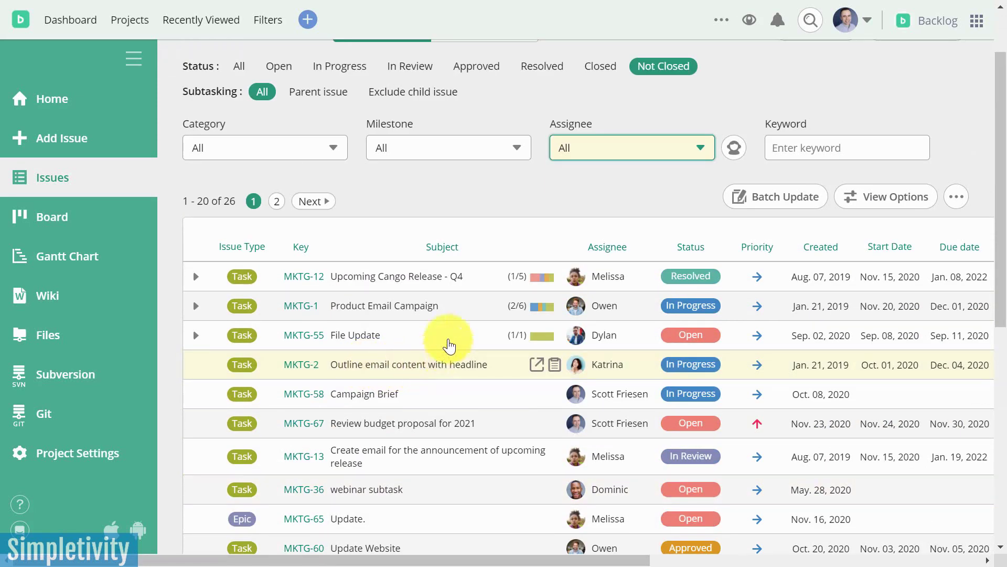
scroll(488, 250, "up", 2)
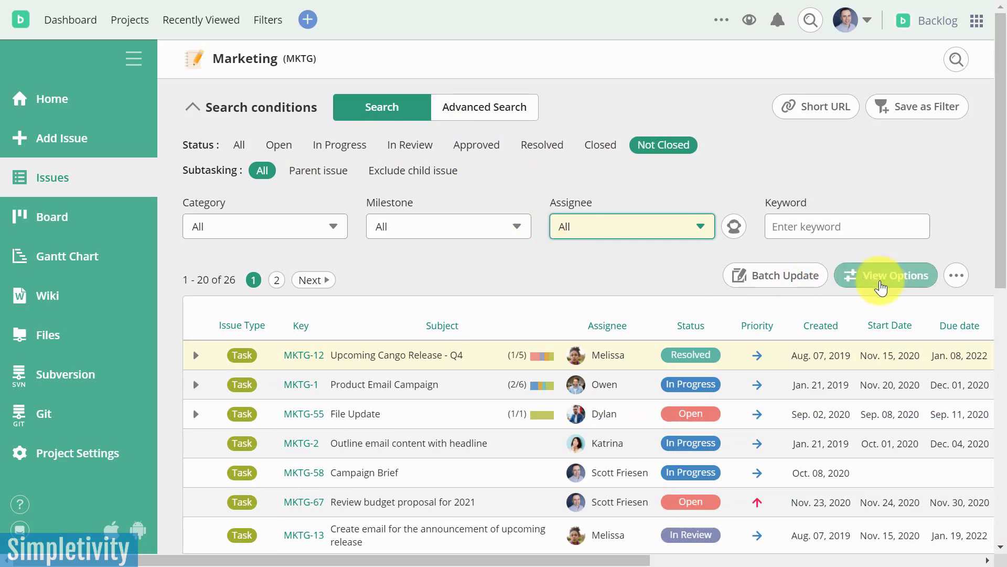
left_click(884, 277)
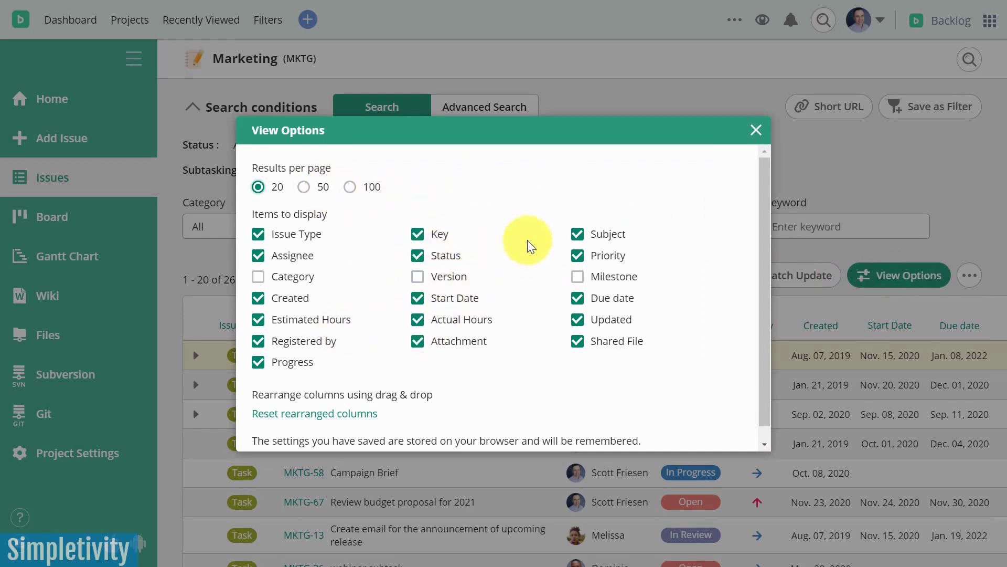
left_click(756, 130)
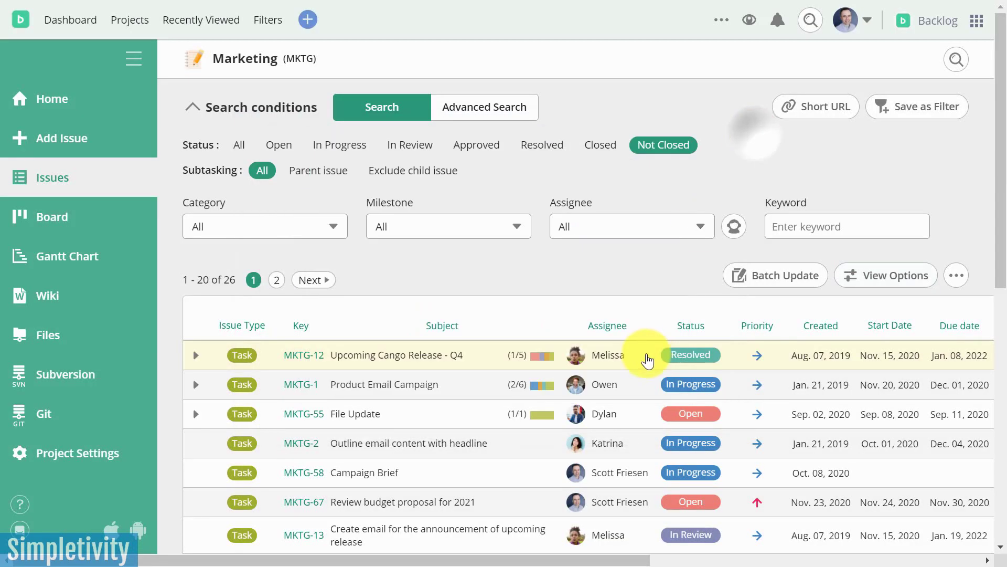
scroll(647, 361, "down", 3)
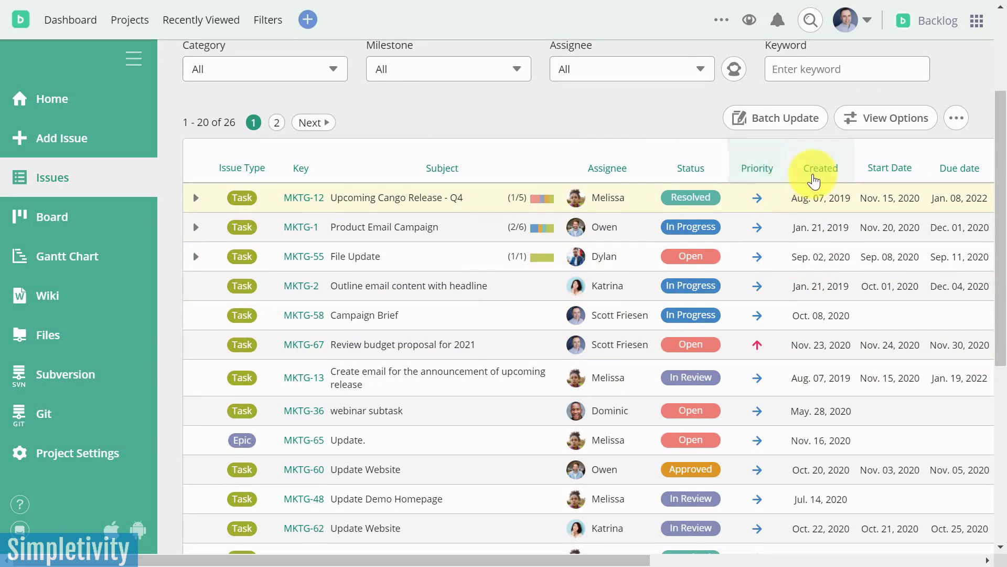
Sort the issue list by Priority, putting MKTG-67 Review budget proposal for 2021 first.
left_click(818, 170)
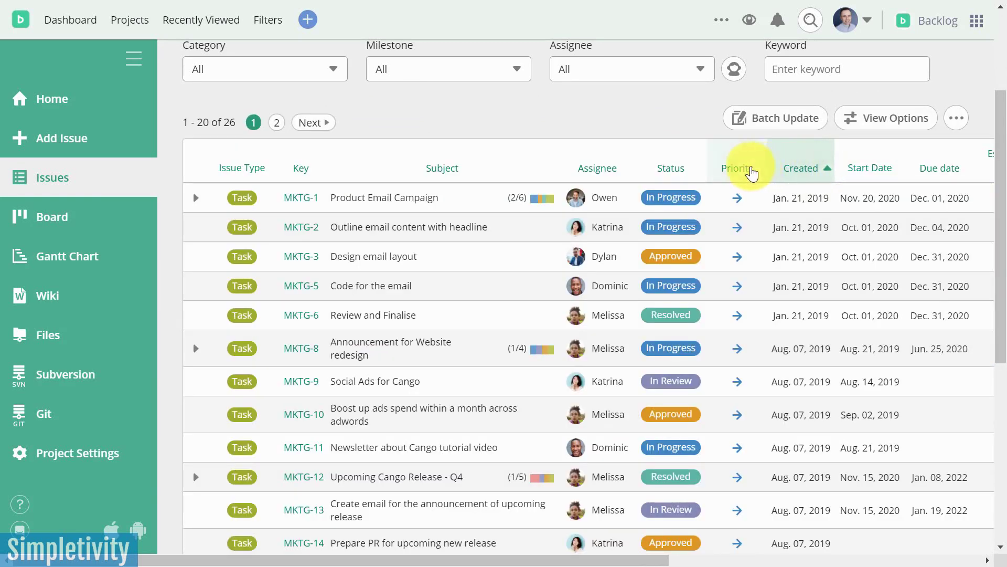
left_click(751, 171)
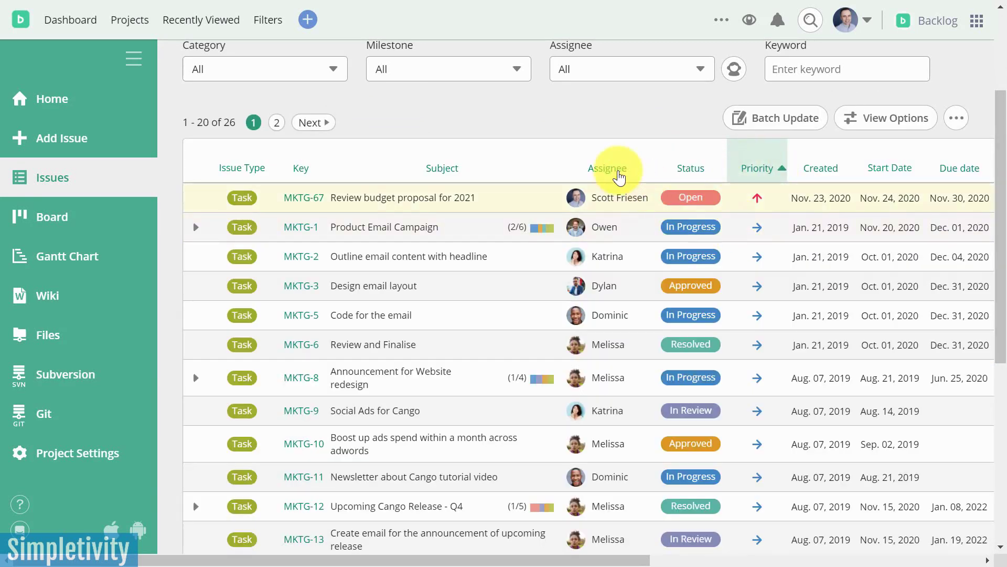
scroll(600, 239, "up", 3)
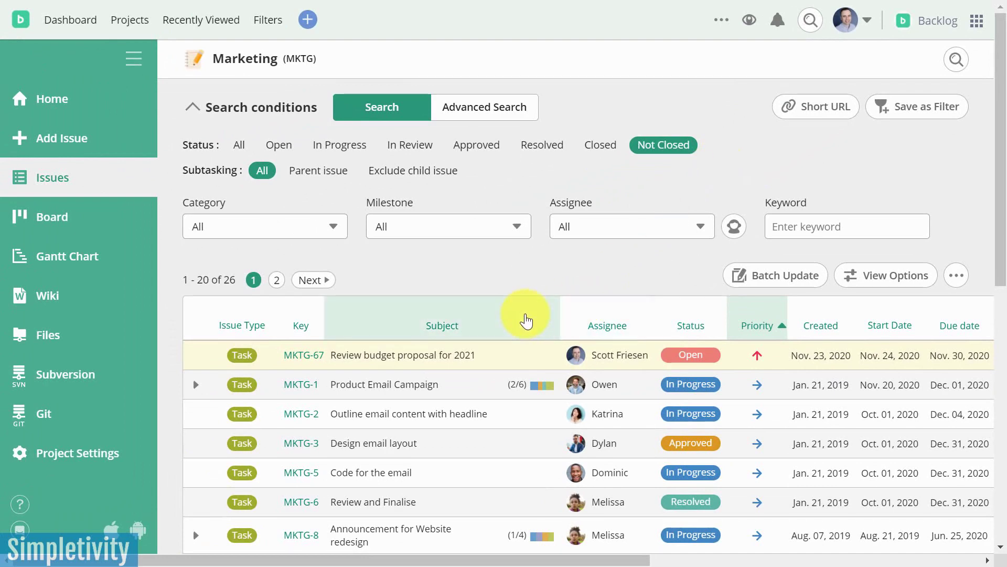
scroll(512, 322, "down", 5)
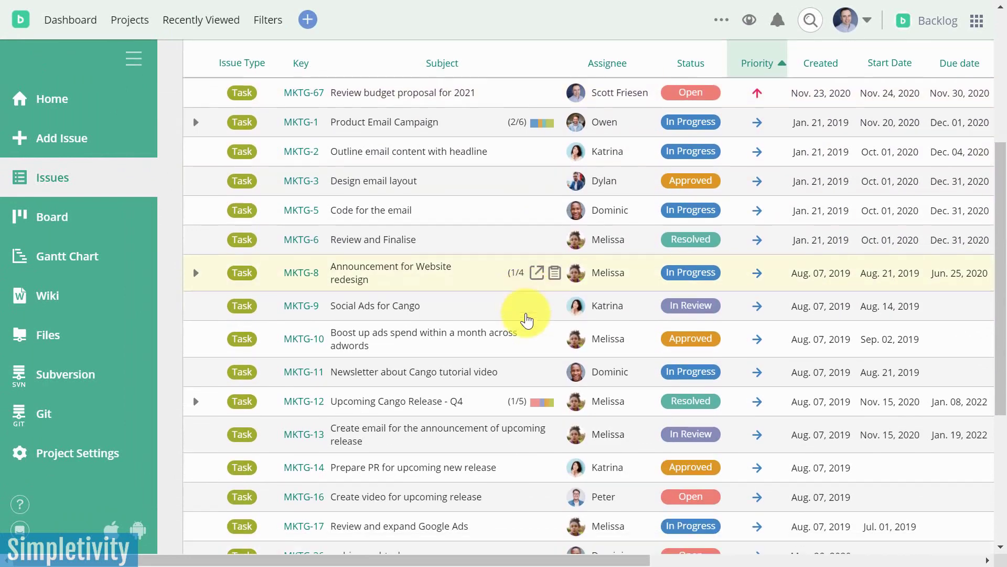
scroll(525, 314, "down", 2)
scroll(528, 315, "up", 7)
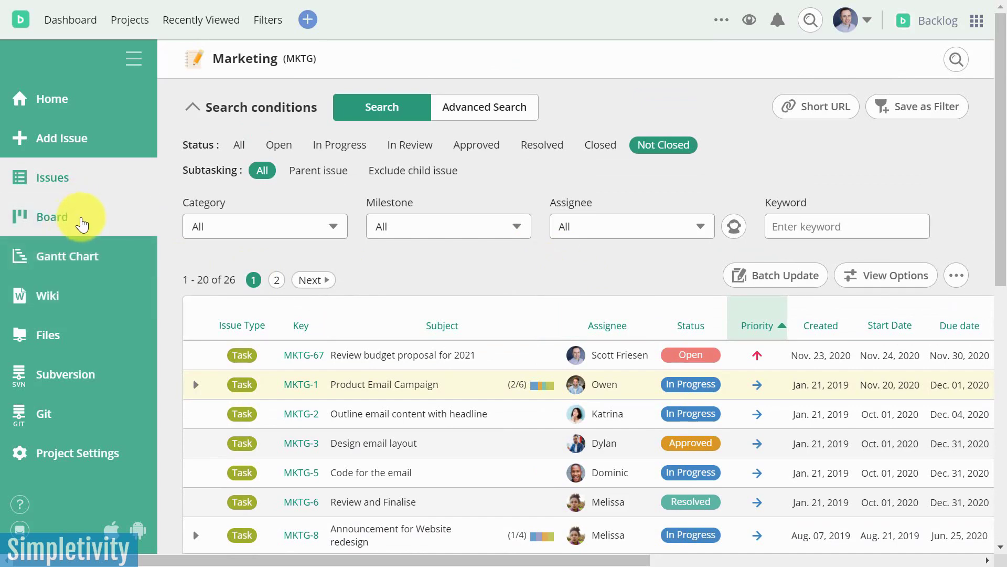
On the Marketing board, move MKTG-9 to In Progress and MKTG-58 to In Review.
left_click(78, 218)
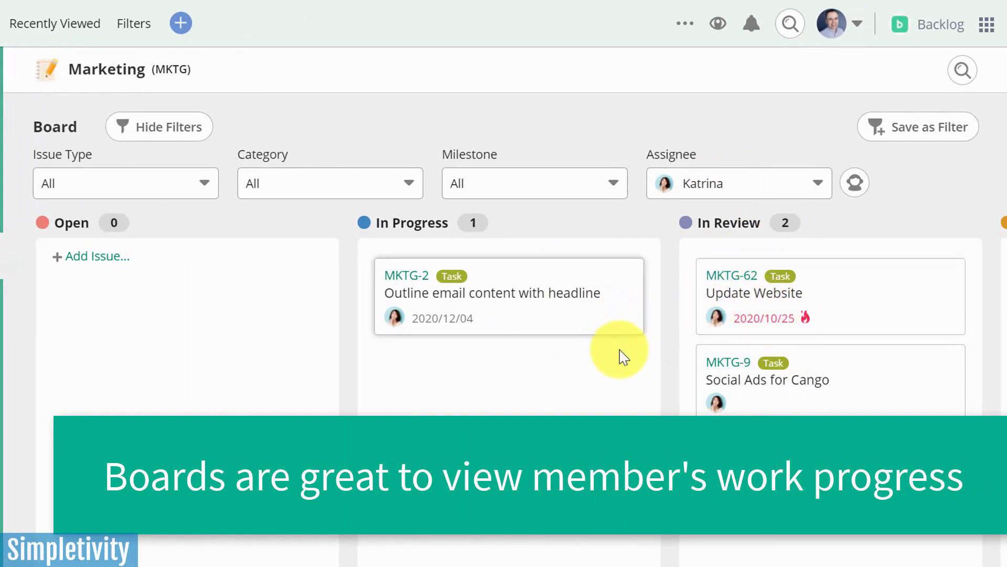
left_click_drag(867, 387, 533, 386)
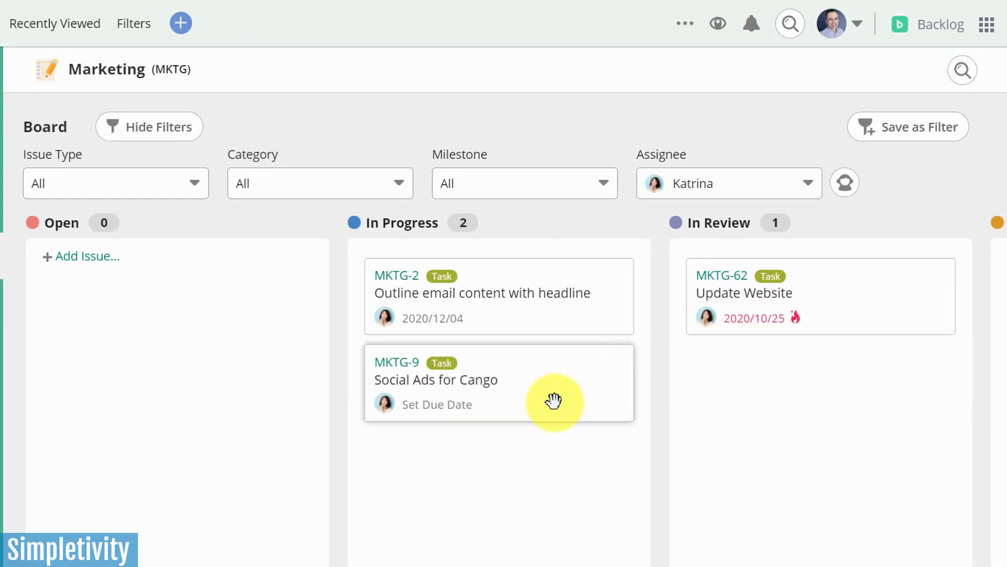
left_click(846, 183)
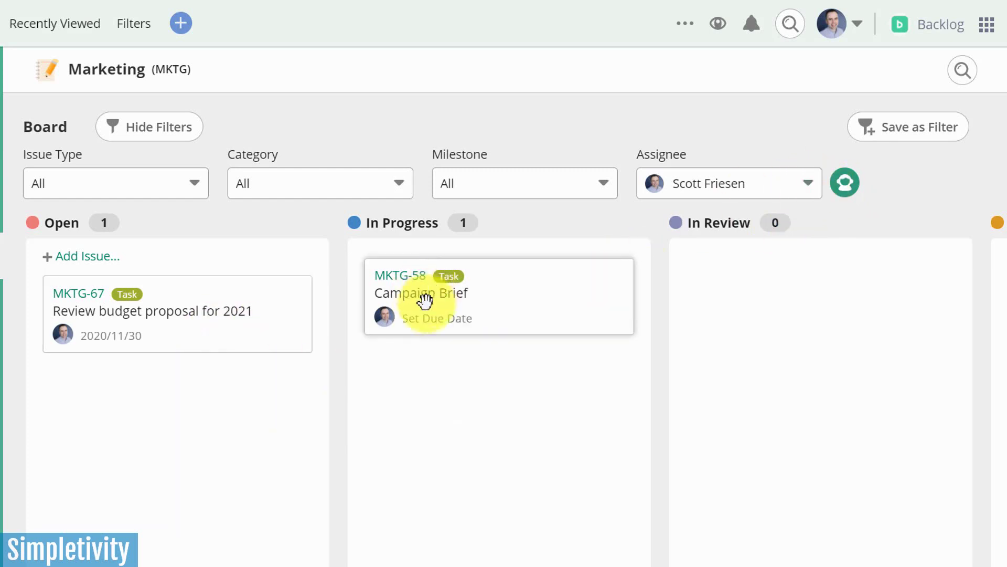
mouse_move(472, 281)
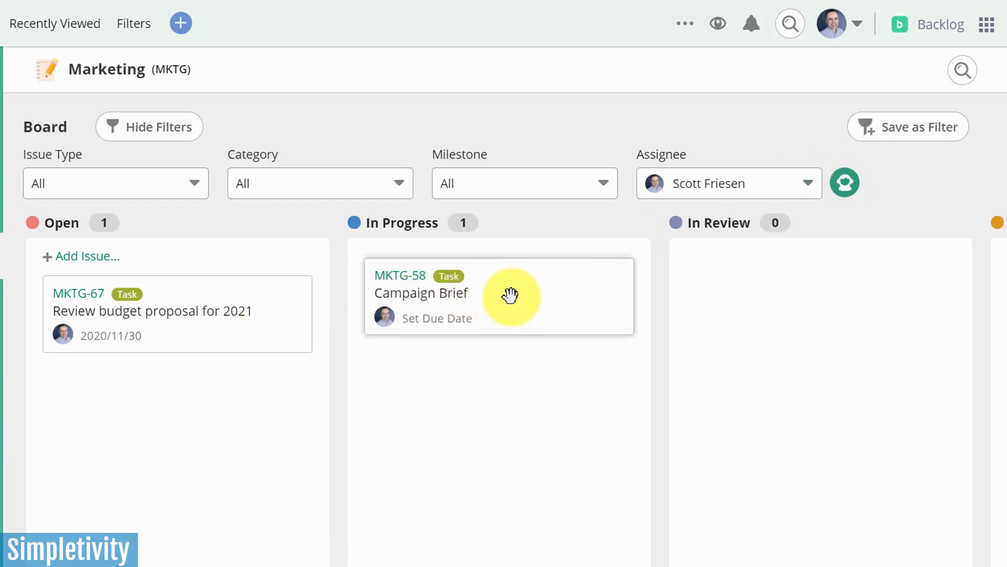
left_click_drag(515, 298, 735, 292)
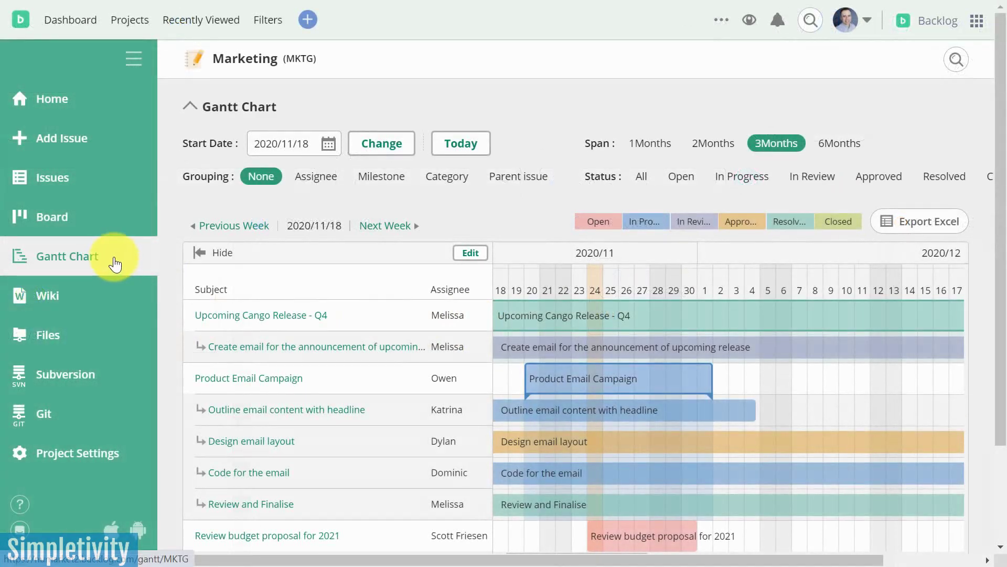
Scroll through the Marketing Gantt chart to review the issue timelines.
scroll(812, 322, "down", 3)
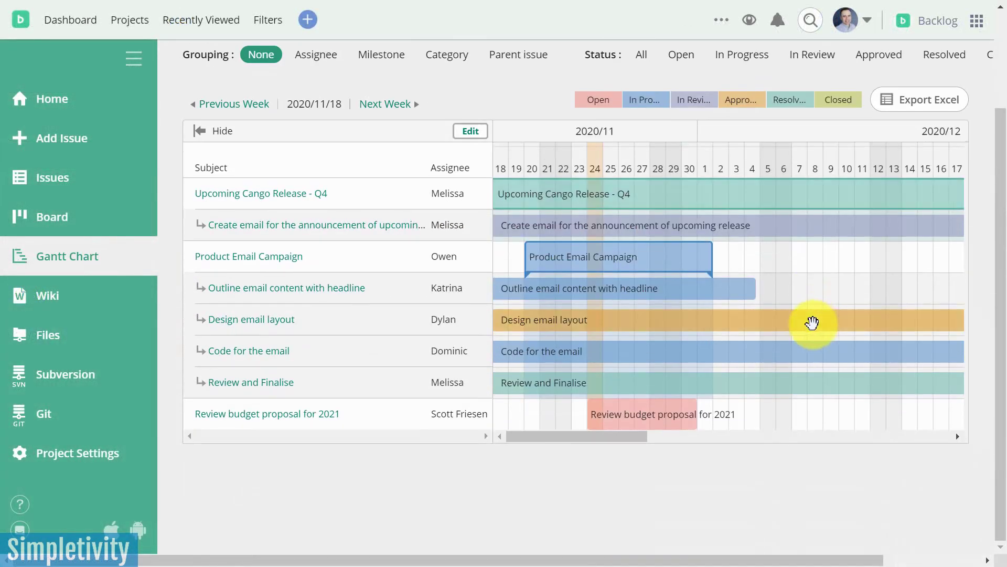
scroll(811, 323, "up", 3)
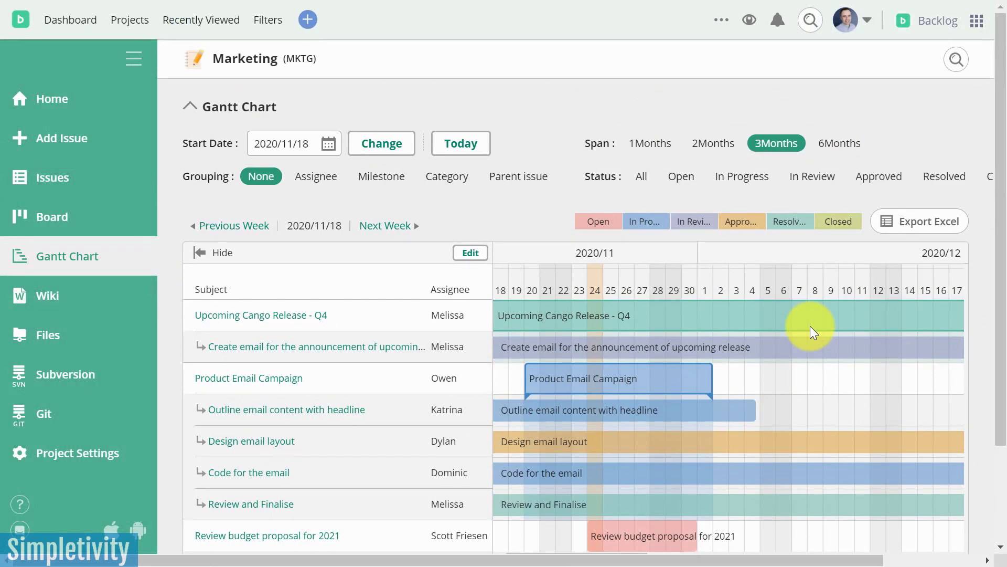
scroll(792, 339, "down", 2)
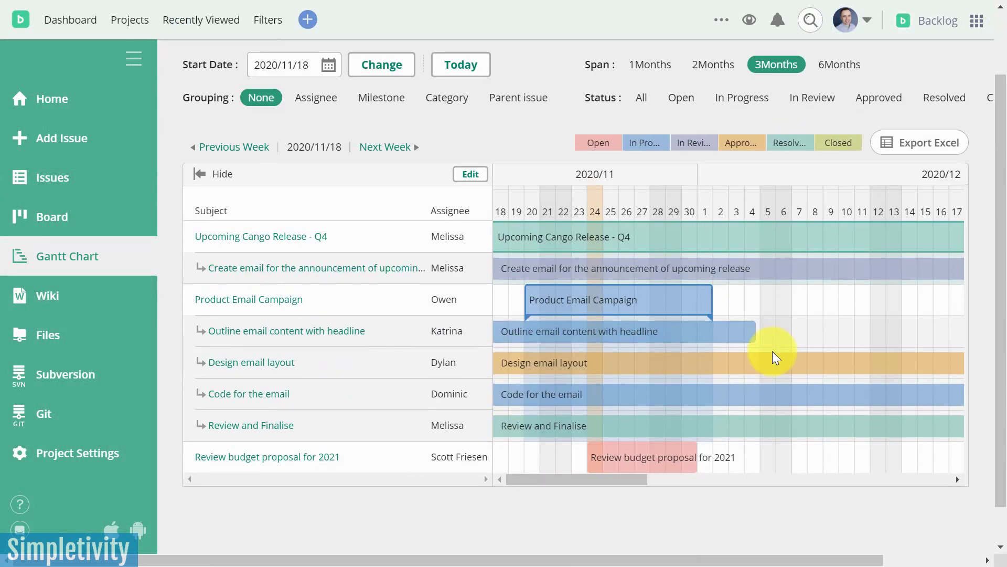
scroll(772, 351, "up", 2)
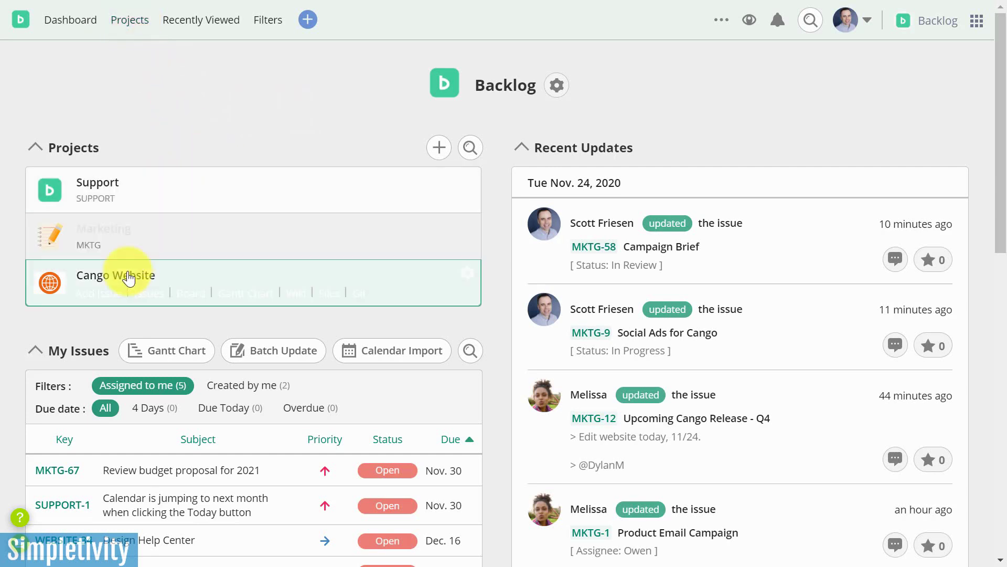
Start a new issue from the Support project's Add Issue link on the dashboard.
mouse_move(129, 230)
mouse_move(141, 192)
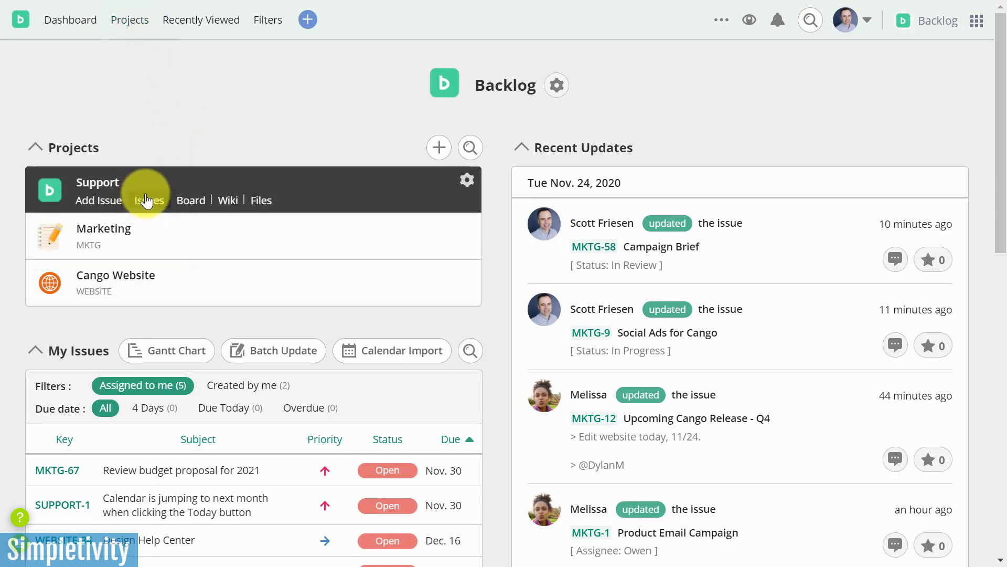
left_click(98, 199)
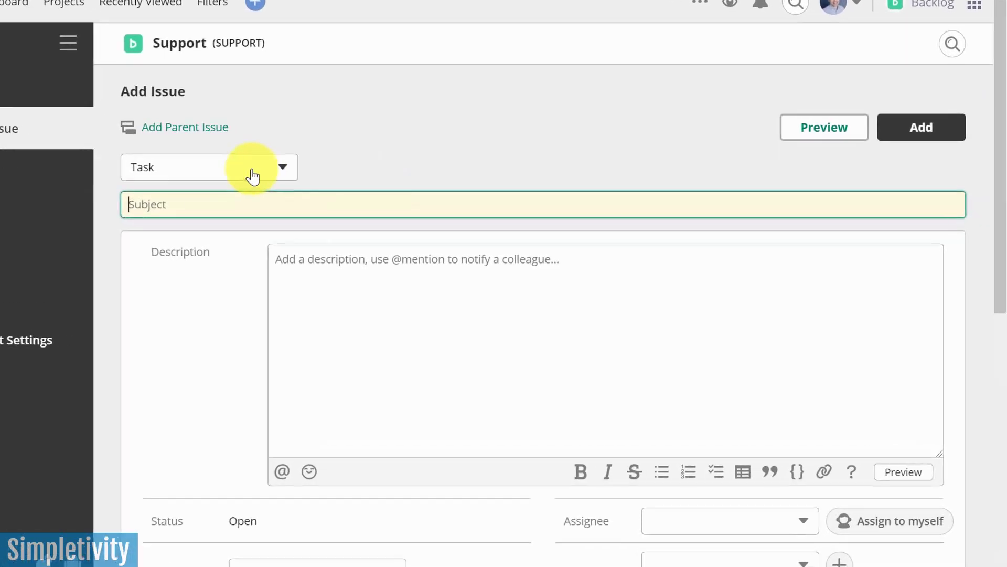
Enter the subject 'Email team about the virtual conference' and assign the task to yourself.
left_click(227, 204)
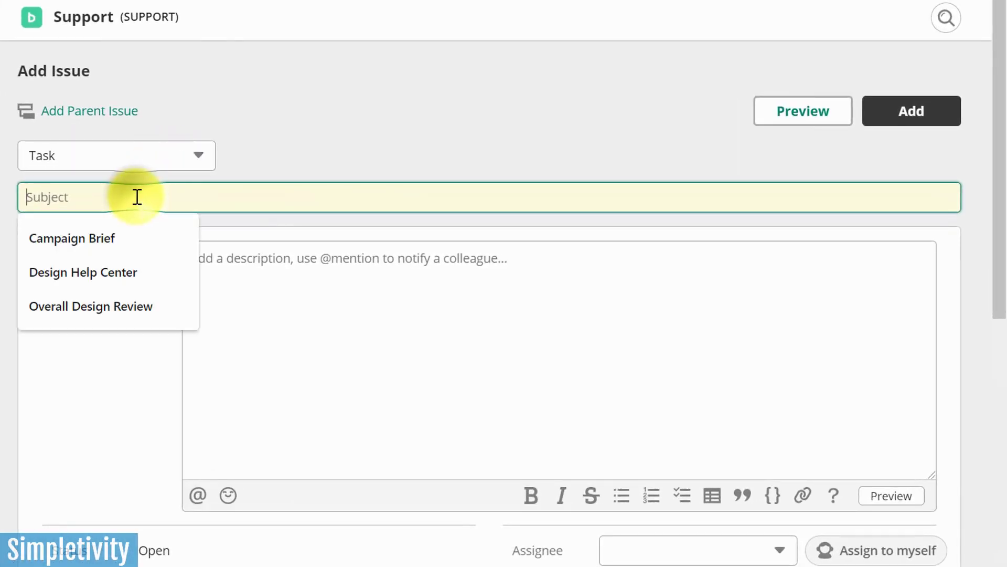
type("E")
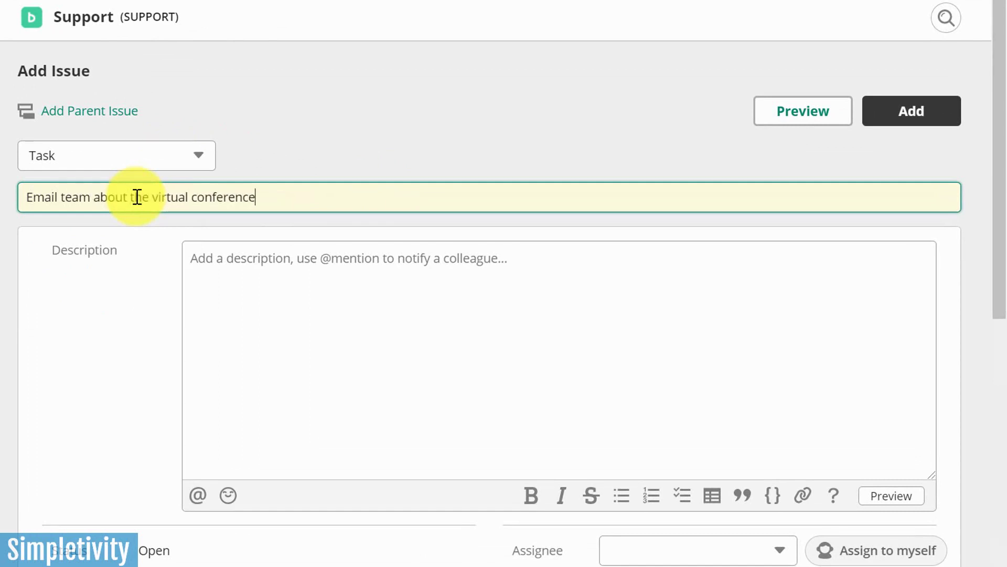
left_click(299, 285)
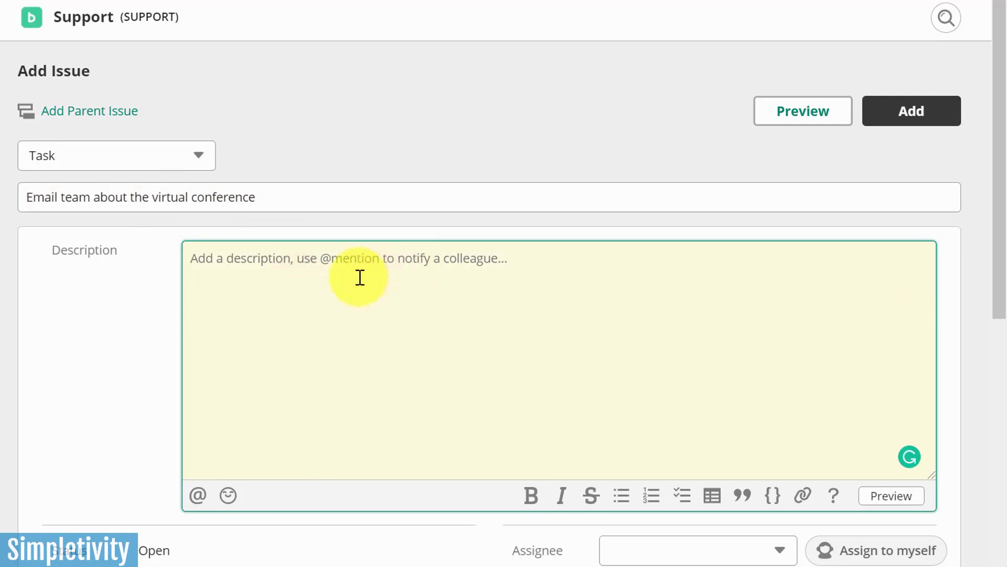
scroll(116, 359, "down", 6)
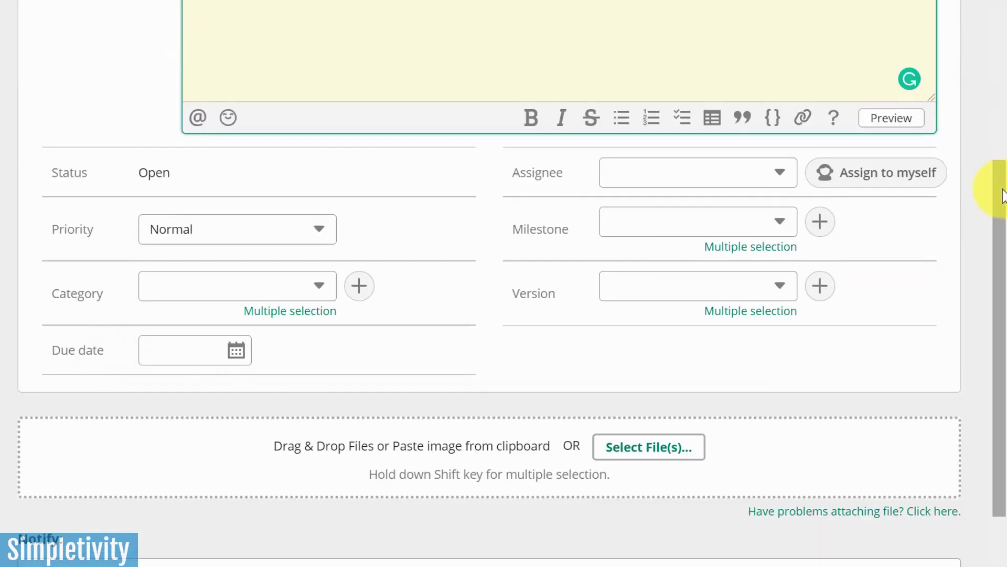
left_click_drag(1002, 196, 996, 224)
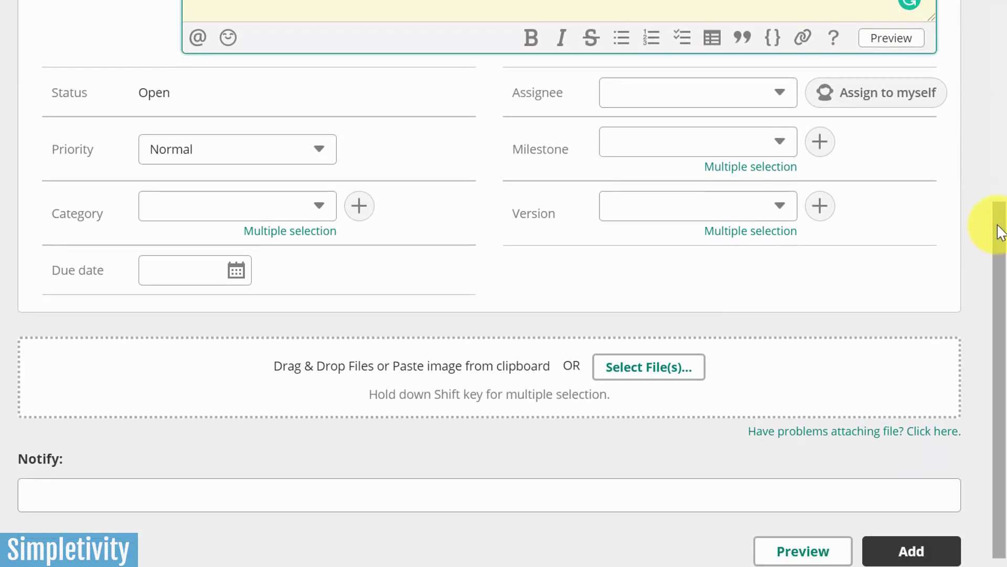
left_click(890, 97)
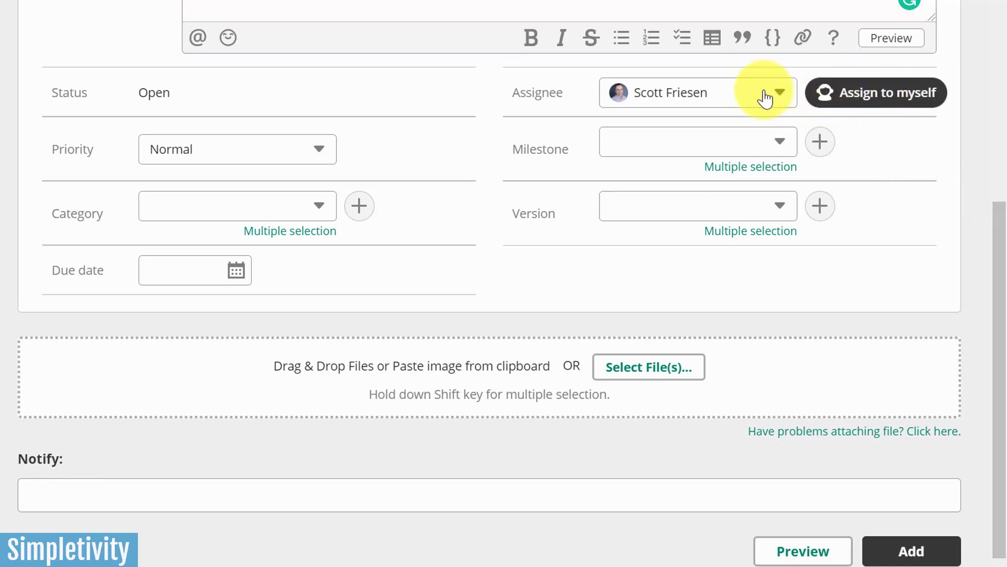
Set the task's priority to High and its version to 2.7.3.
left_click(293, 151)
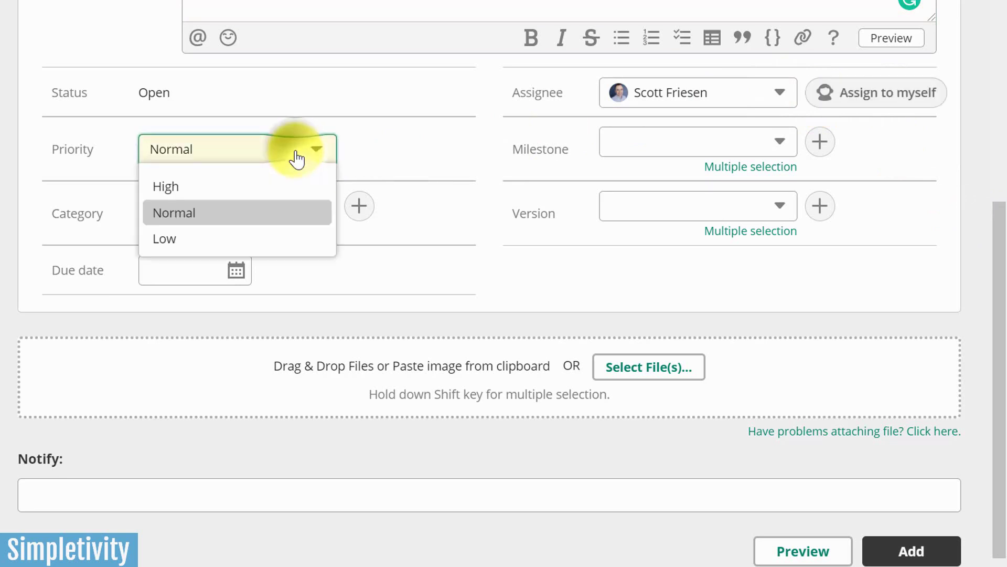
left_click(247, 189)
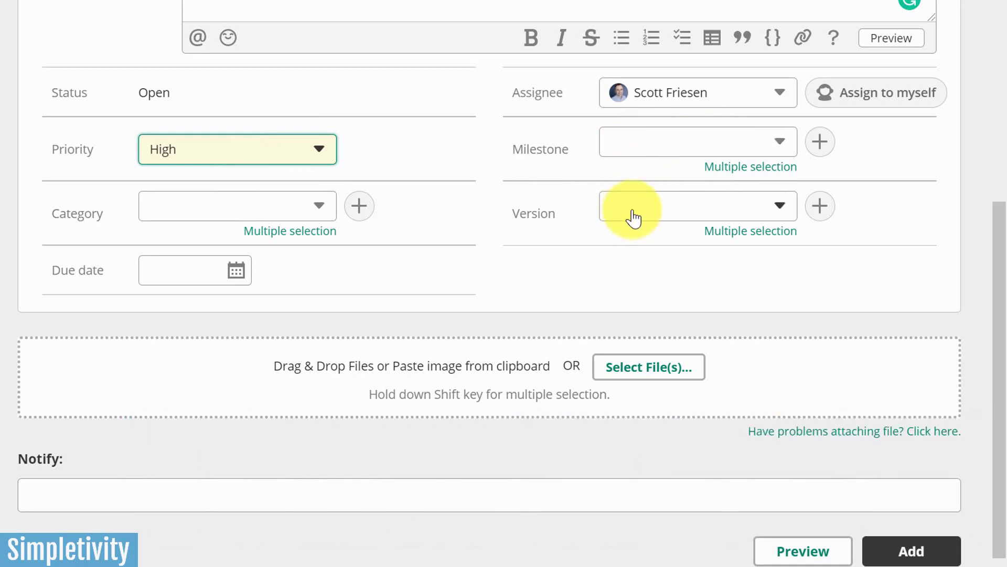
left_click(783, 211)
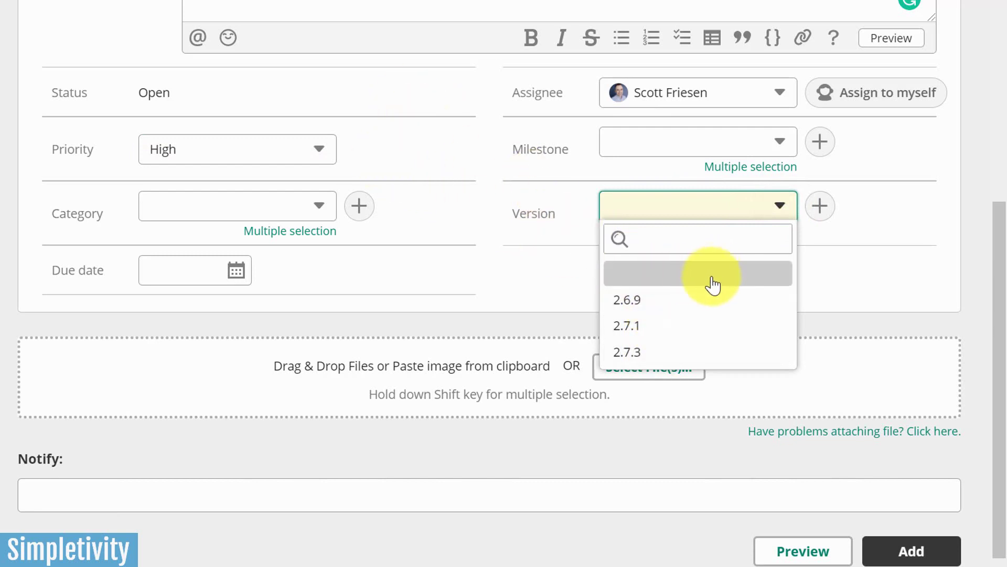
left_click(636, 356)
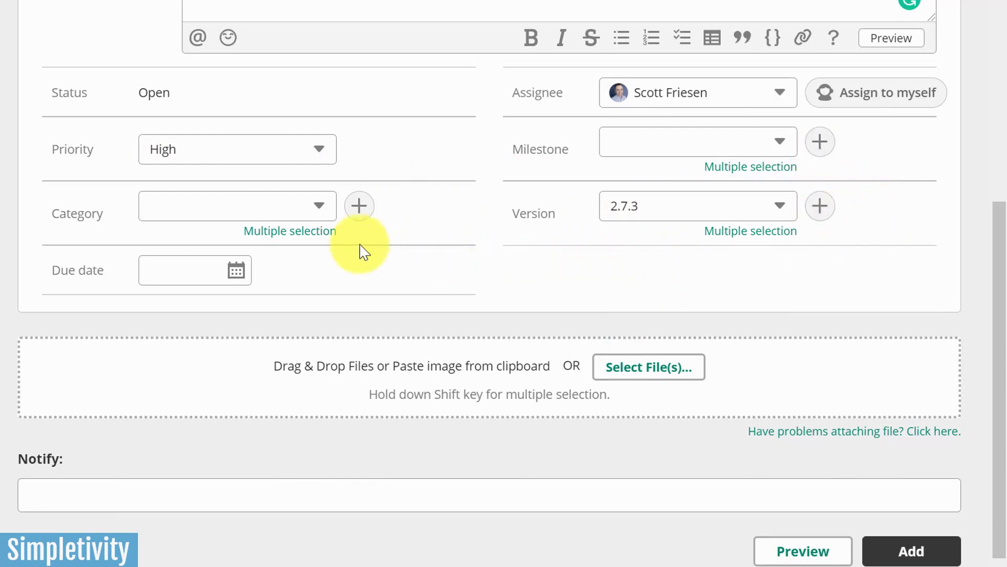
left_click(318, 207)
left_click(412, 208)
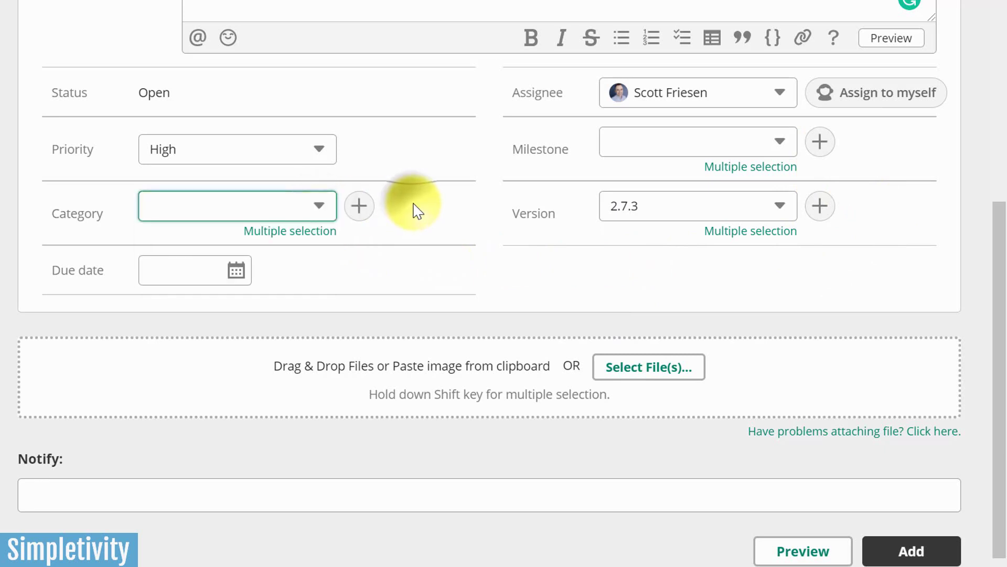
Set the due date to 2020/11/30 and add one teammate to Notify.
left_click(235, 273)
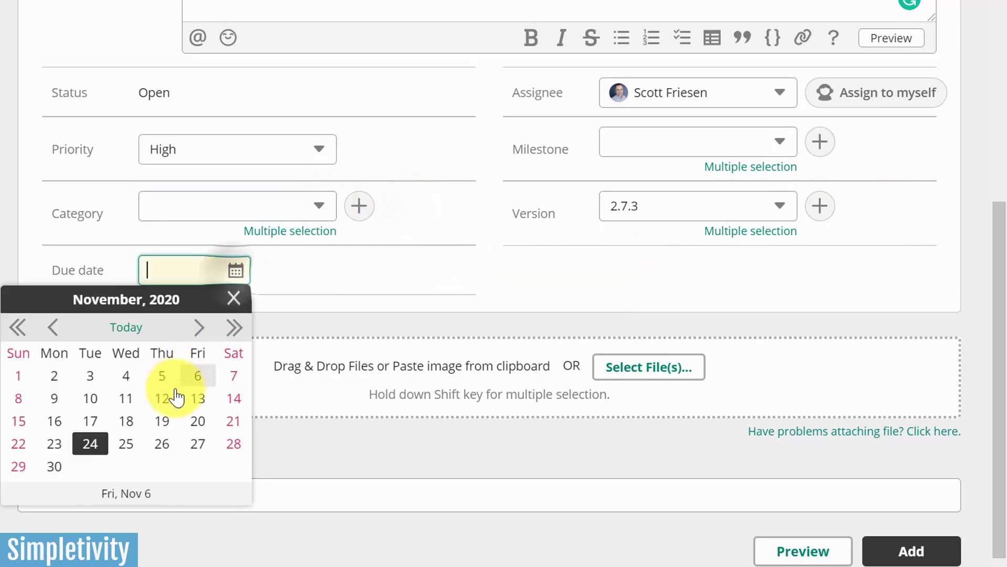
left_click(56, 467)
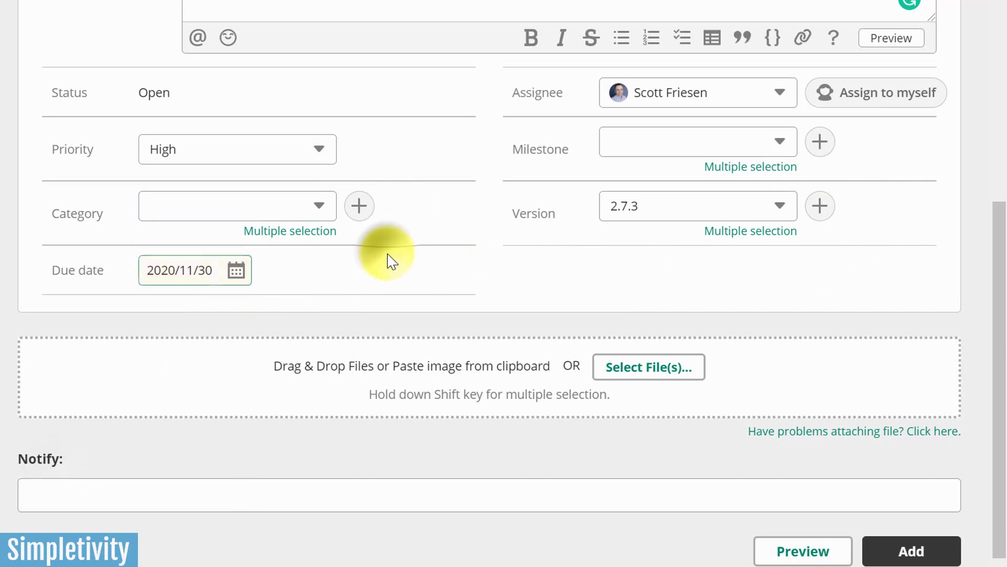
scroll(638, 378, "down", 2)
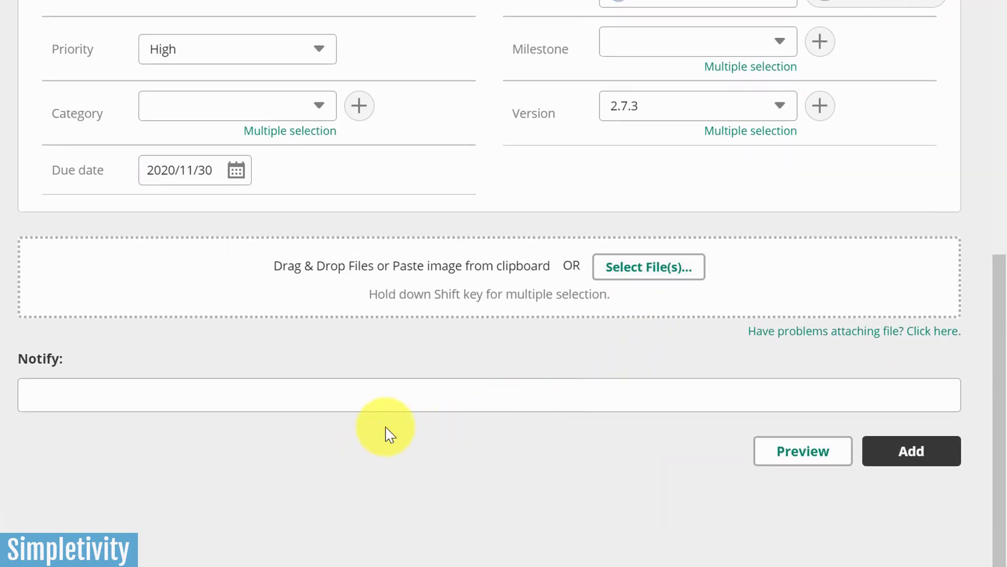
left_click(178, 393)
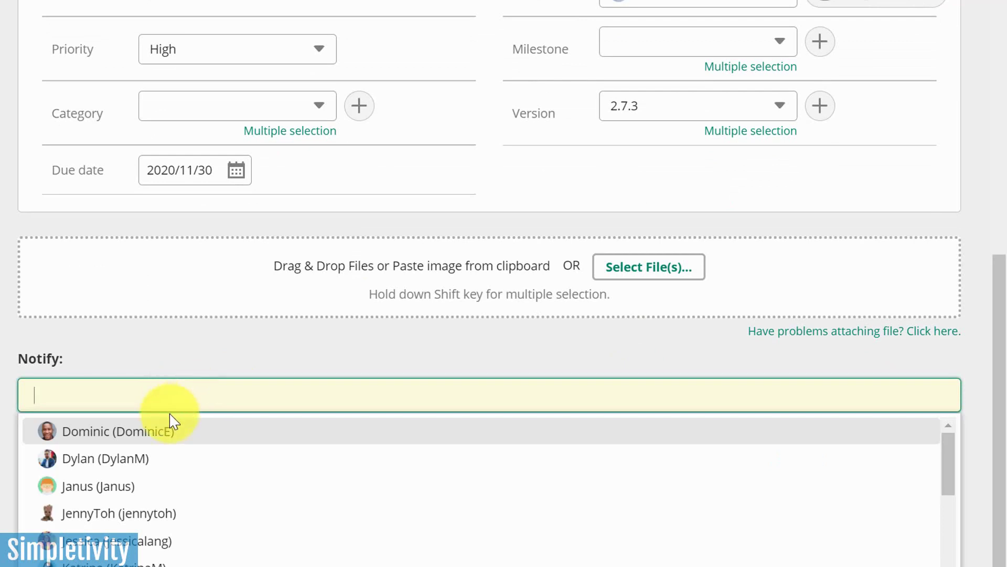
left_click(149, 513)
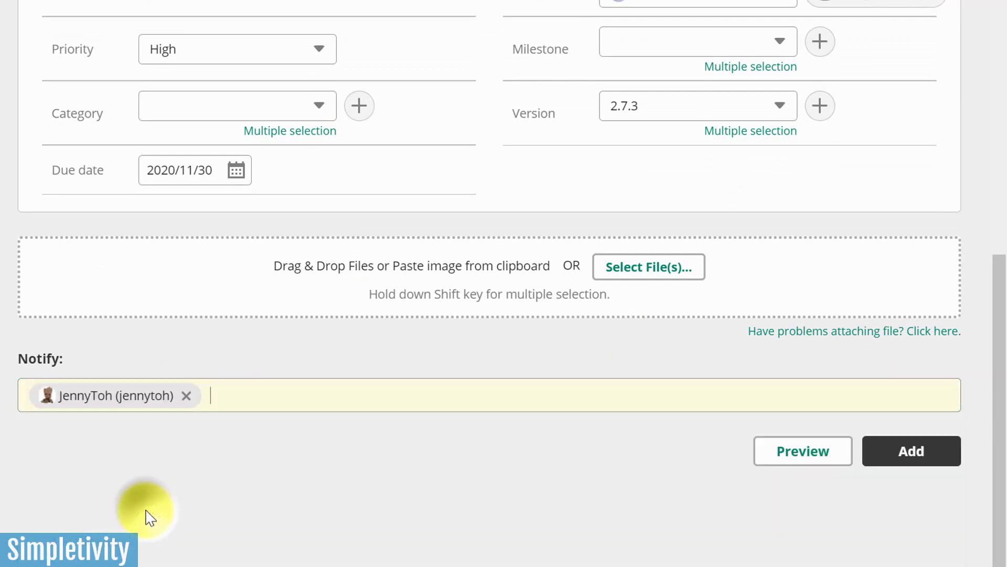
left_click(203, 475)
scroll(247, 446, "up", 9)
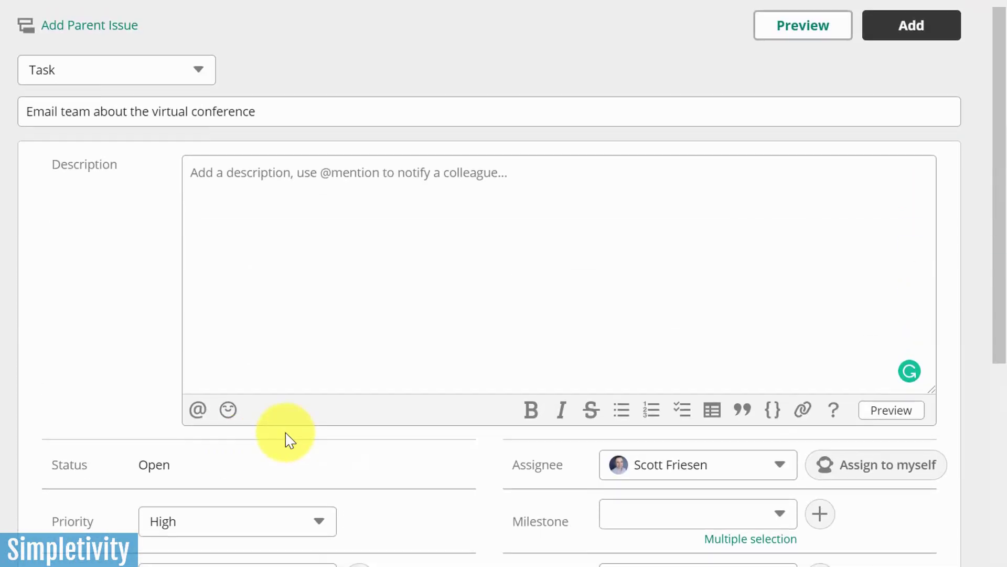
scroll(738, 462, "down", 2)
scroll(715, 366, "down", 6)
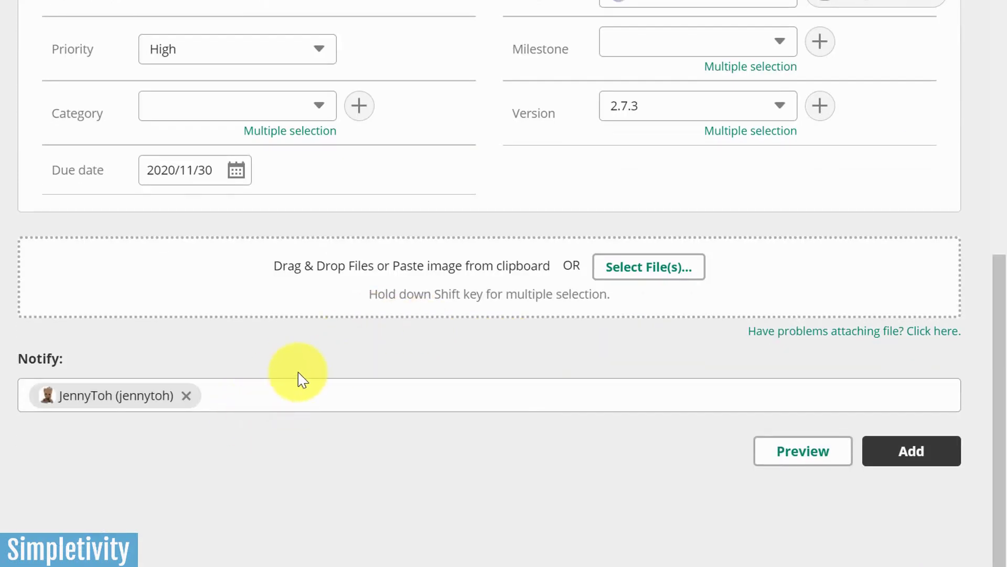
Save the new high-priority Support task with the Add button.
left_click(910, 460)
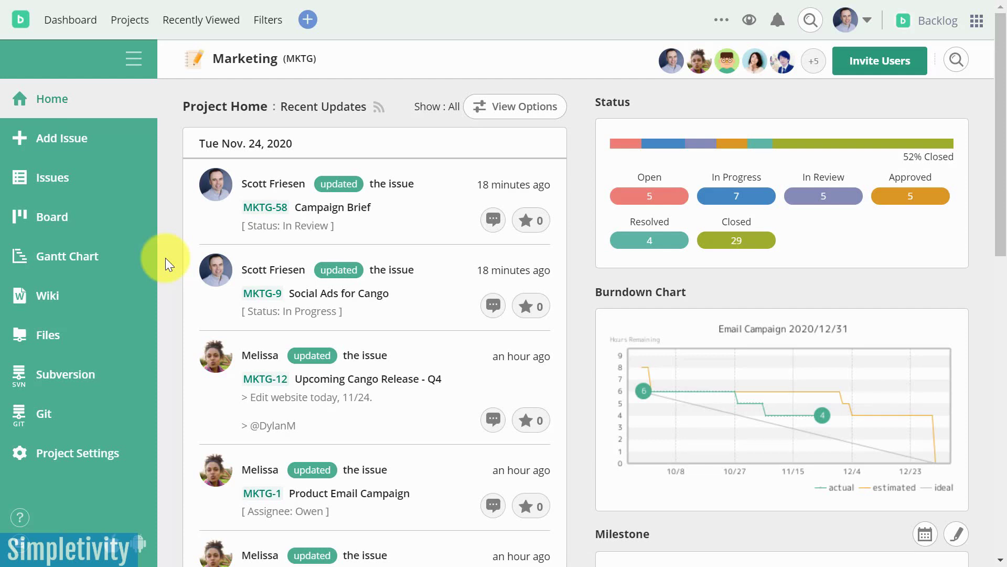
Open the Marketing wiki and view the Design Guidelines page.
left_click(46, 304)
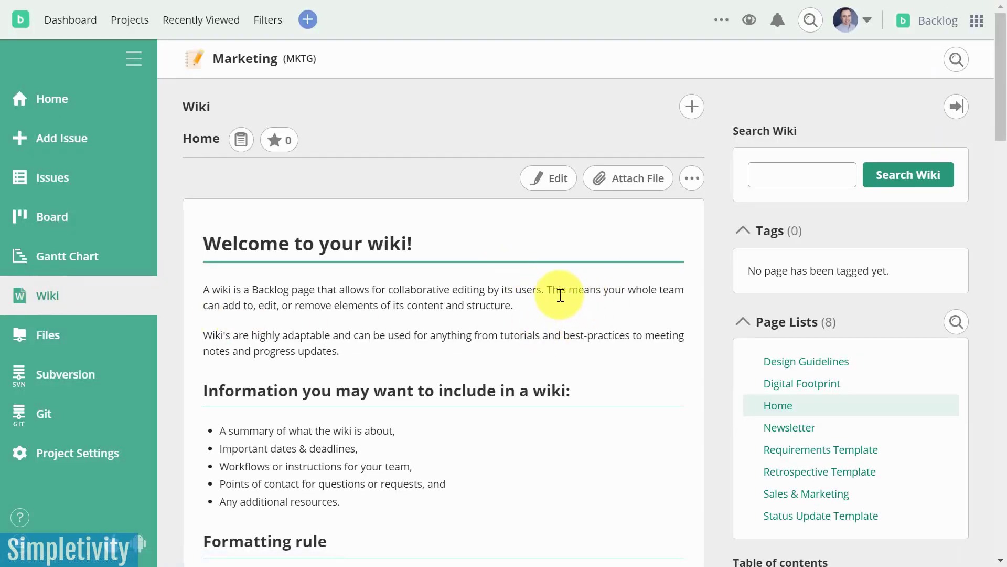
scroll(561, 294, "down", 4)
scroll(560, 301, "up", 5)
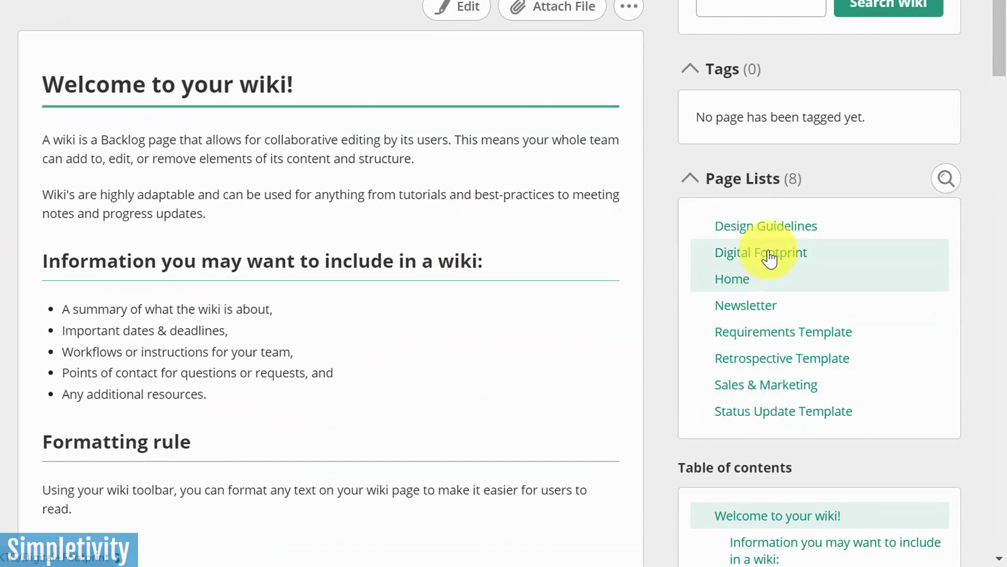
left_click(769, 231)
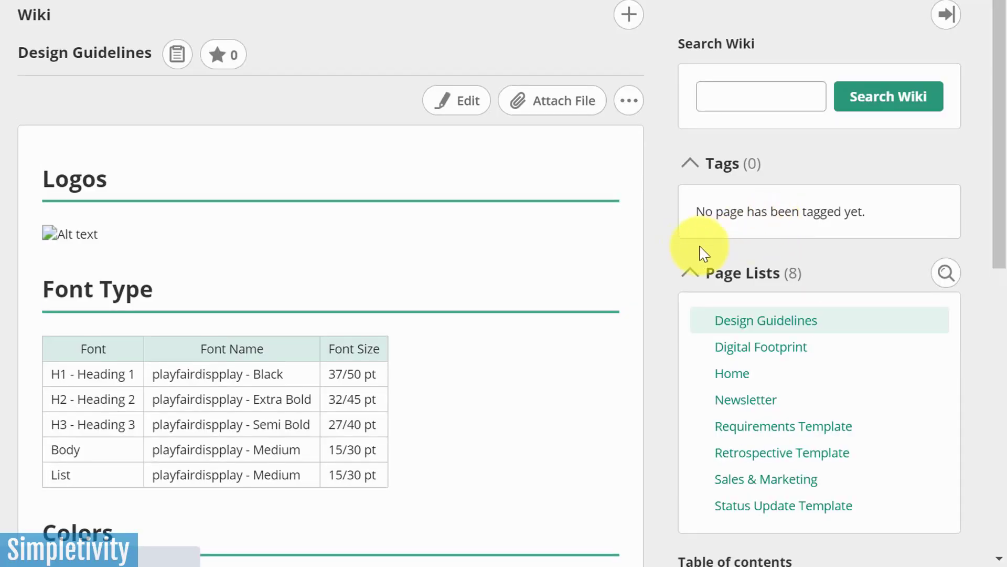
scroll(651, 257, "down", 5)
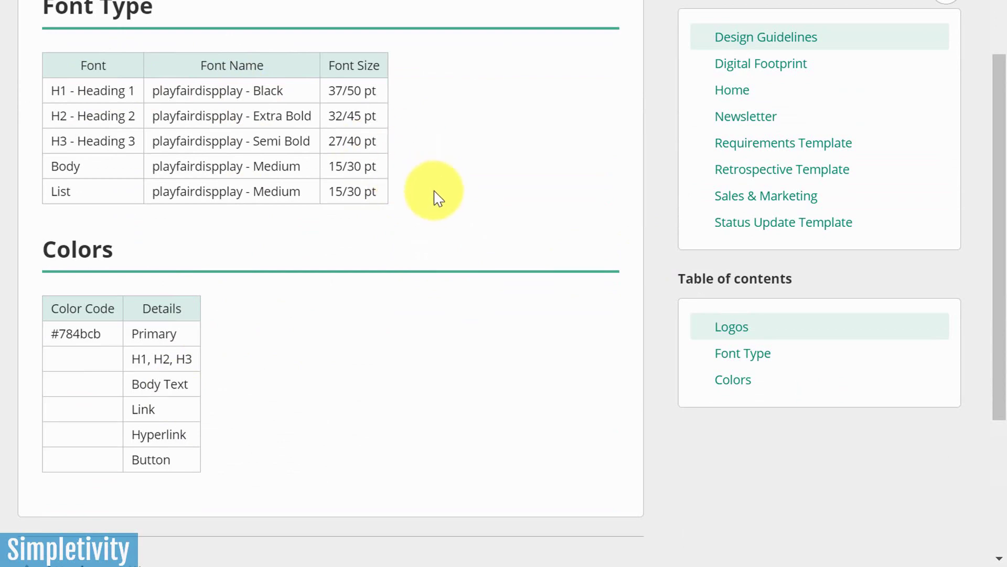
Read the Requirements Template page with its Team, Goals, Hypothesis and Assumptions sections.
left_click(763, 152)
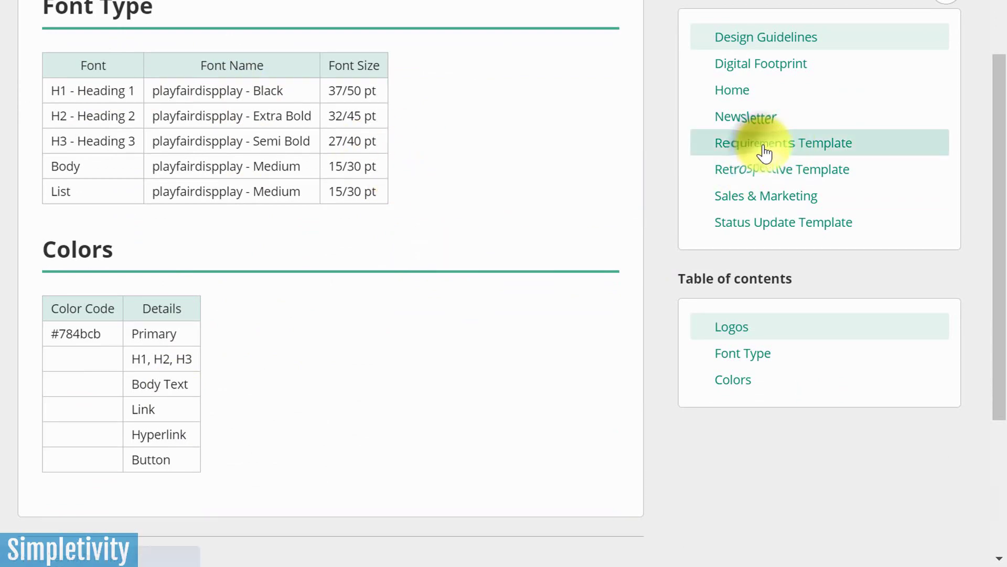
scroll(575, 228, "down", 3)
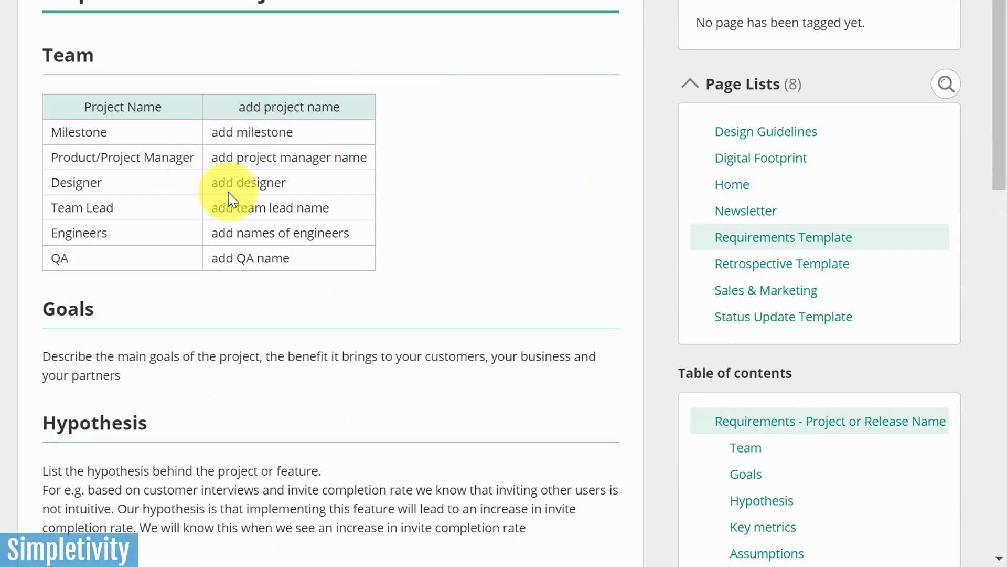
scroll(236, 192, "down", 2)
scroll(322, 241, "down", 7)
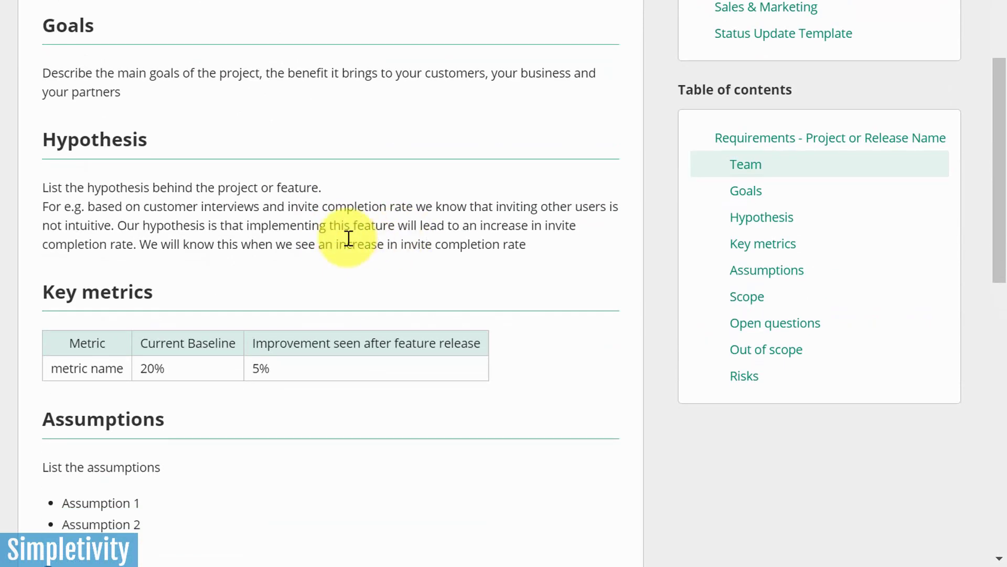
scroll(398, 257, "up", 5)
scroll(414, 252, "up", 1)
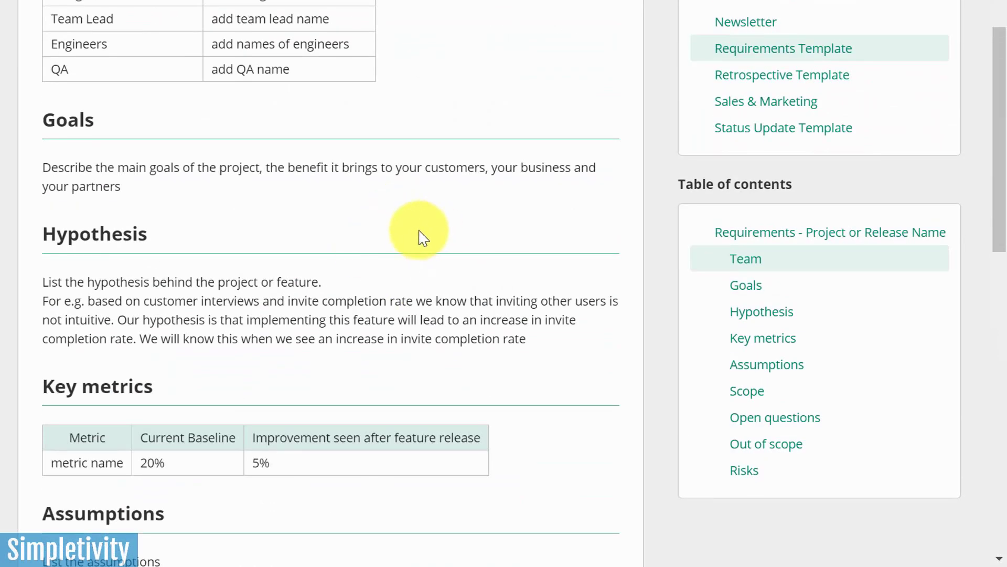